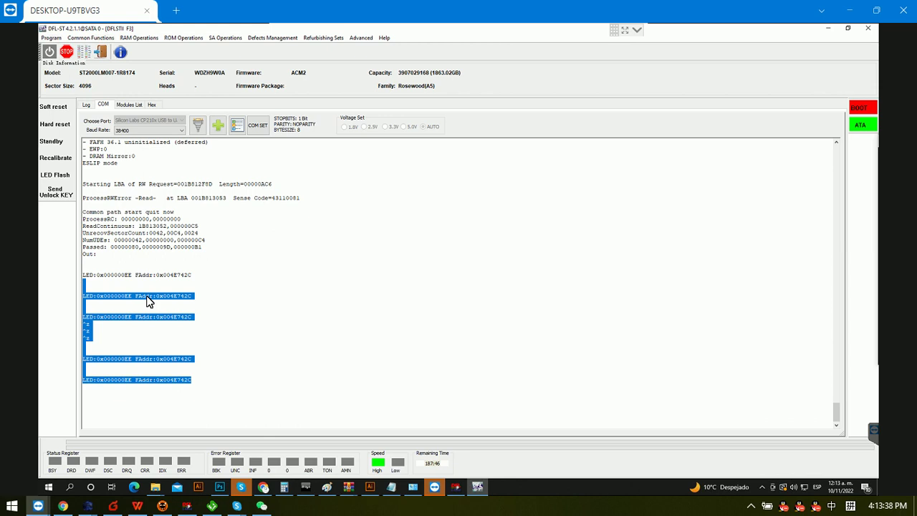
- Power on the drive, send the unlock key, and try to enter ASCII diagnostic mode in the COM terminal
{"action": "left_click", "coordinate": [216, 266]}
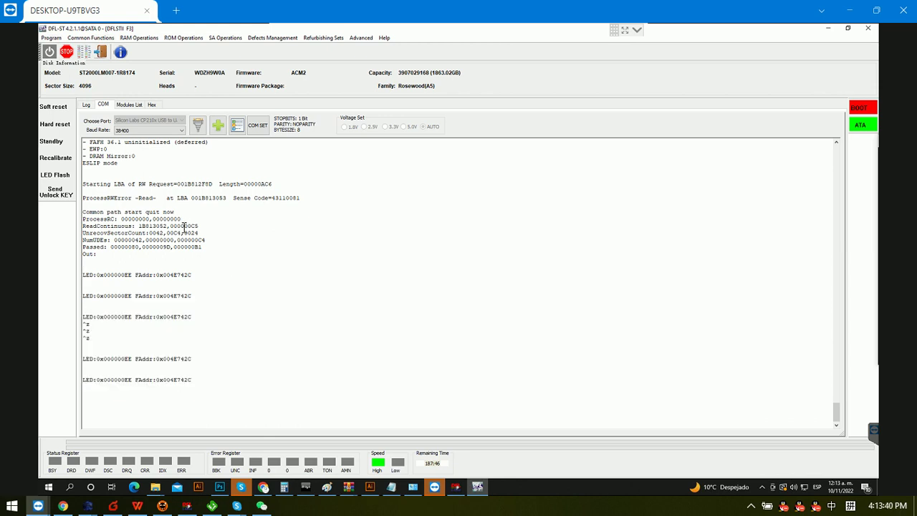
{"action": "scroll", "coordinate": [164, 243], "scroll_direction": "up", "scroll_amount": 2}
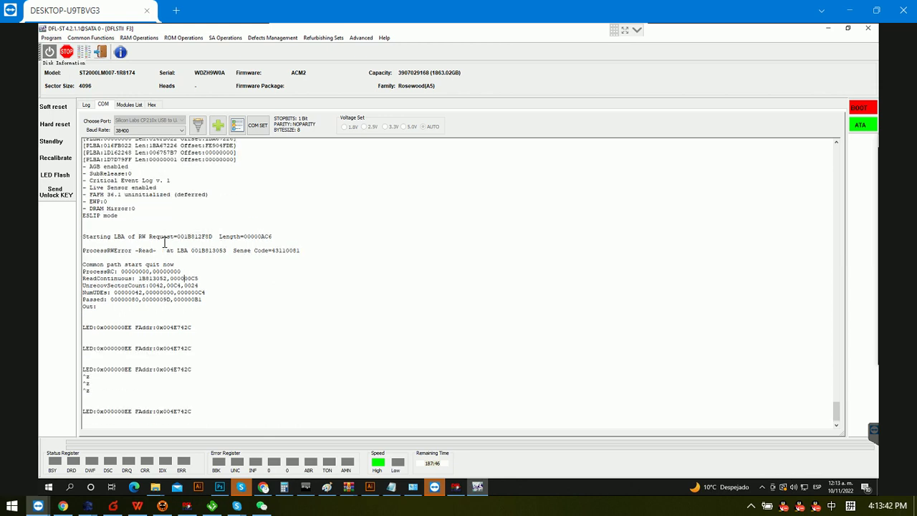
{"action": "left_click", "coordinate": [49, 53]}
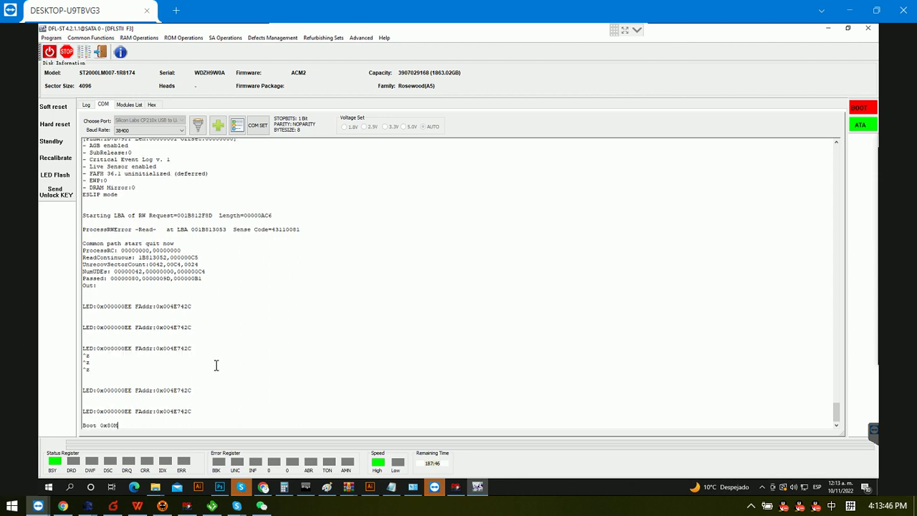
{"action": "left_click_drag", "start_coordinate": [110, 422], "coordinate": [79, 412]}
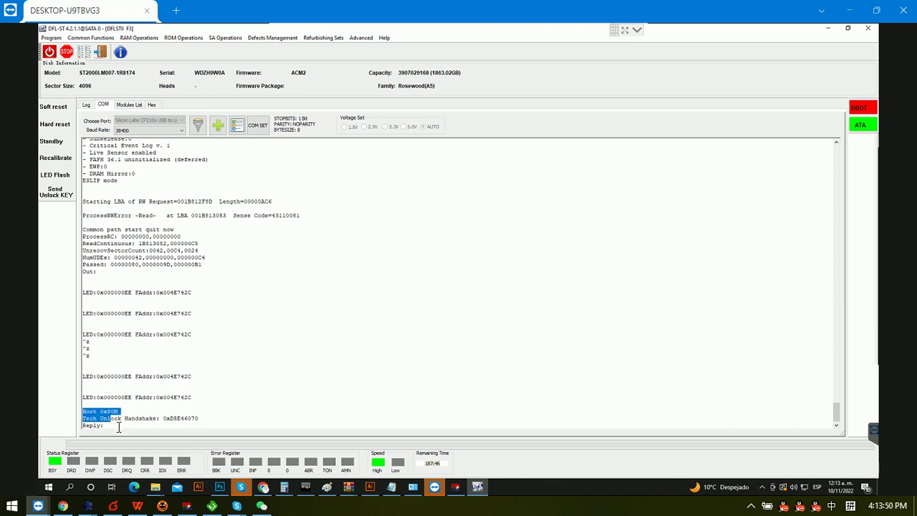
{"action": "left_click", "coordinate": [114, 426]}
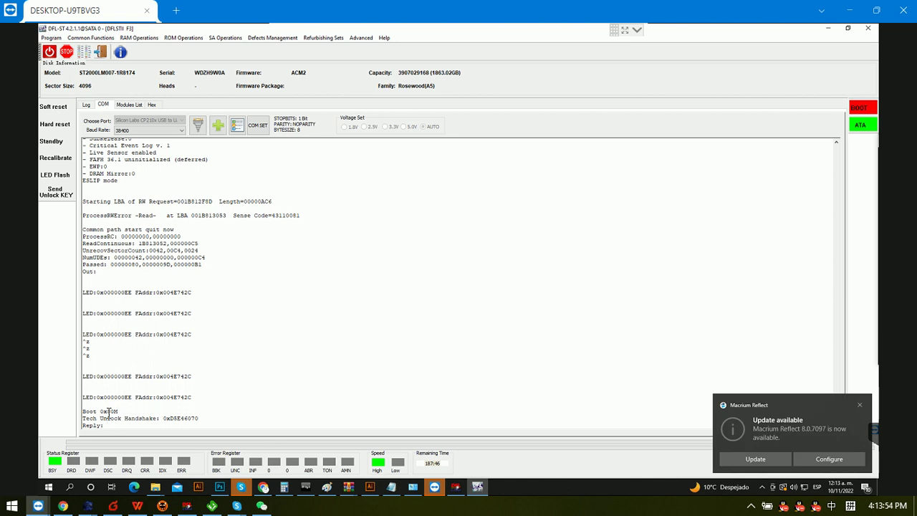
{"action": "left_click", "coordinate": [60, 193]}
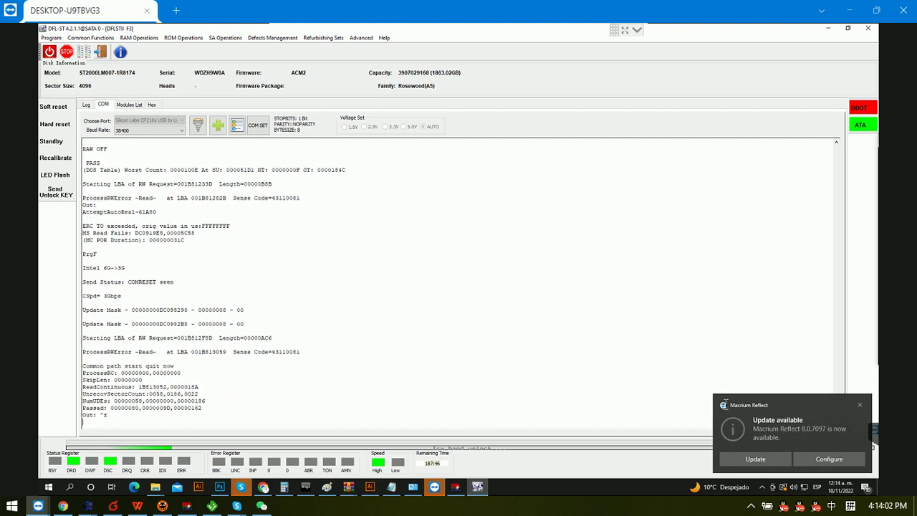
{"action": "left_click", "coordinate": [862, 408]}
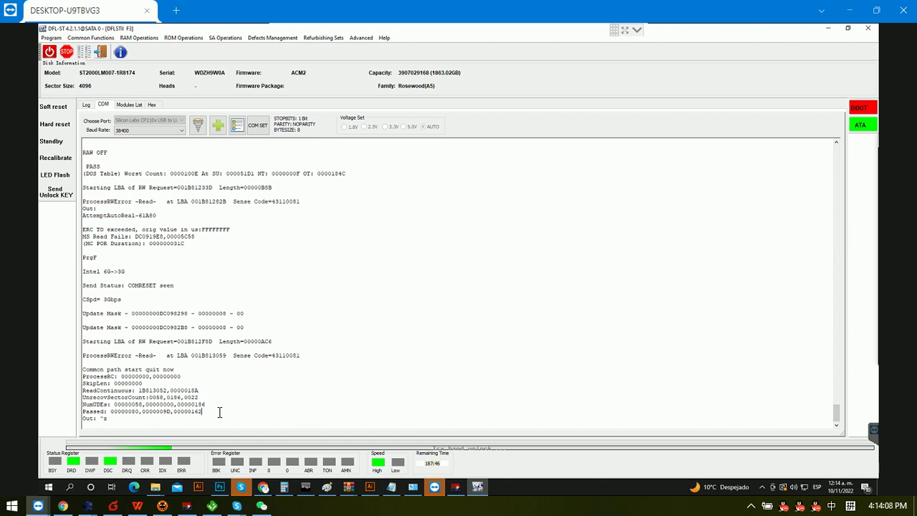
{"action": "key", "text": "ctrl+z"}
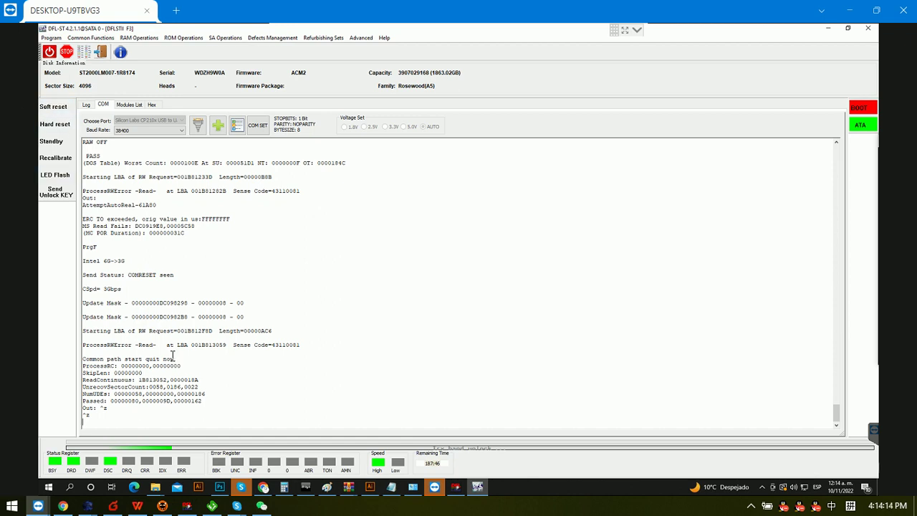
- Clear the COM terminal output, power-cycle the drive, and send the unlock key at the boot handshake
{"action": "right_click", "coordinate": [192, 217]}
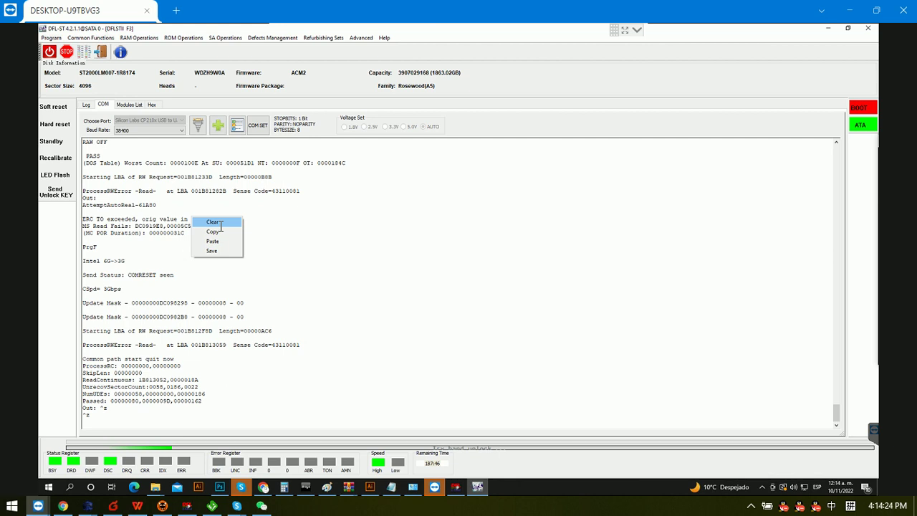
{"action": "left_click", "coordinate": [215, 223]}
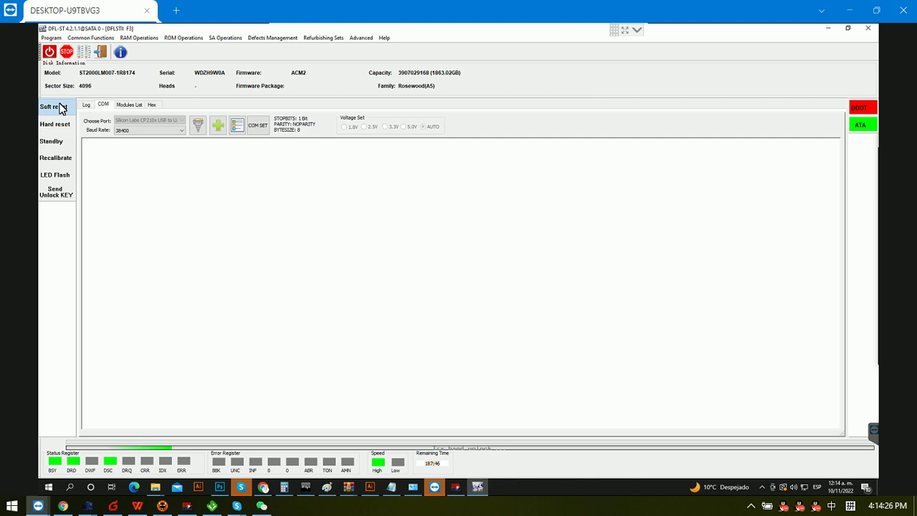
{"action": "left_click", "coordinate": [50, 52]}
{"action": "left_click", "coordinate": [50, 52]}
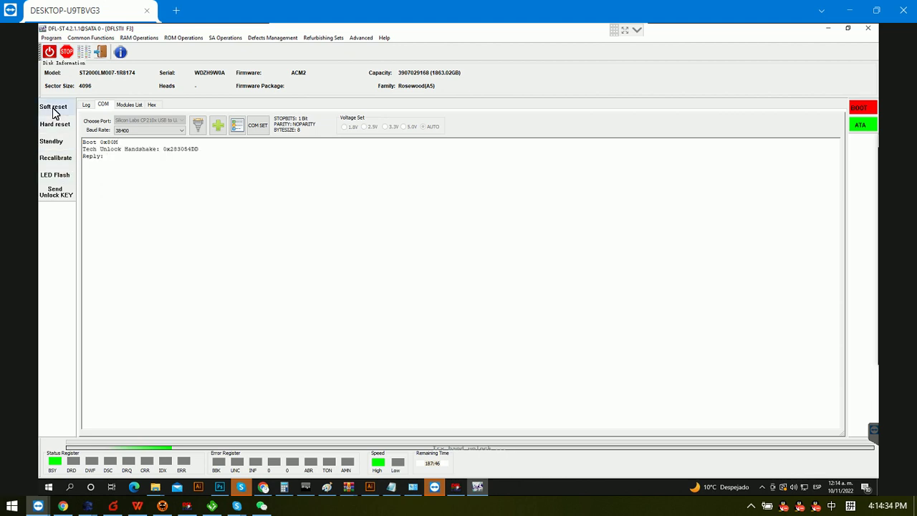
{"action": "left_click", "coordinate": [56, 192]}
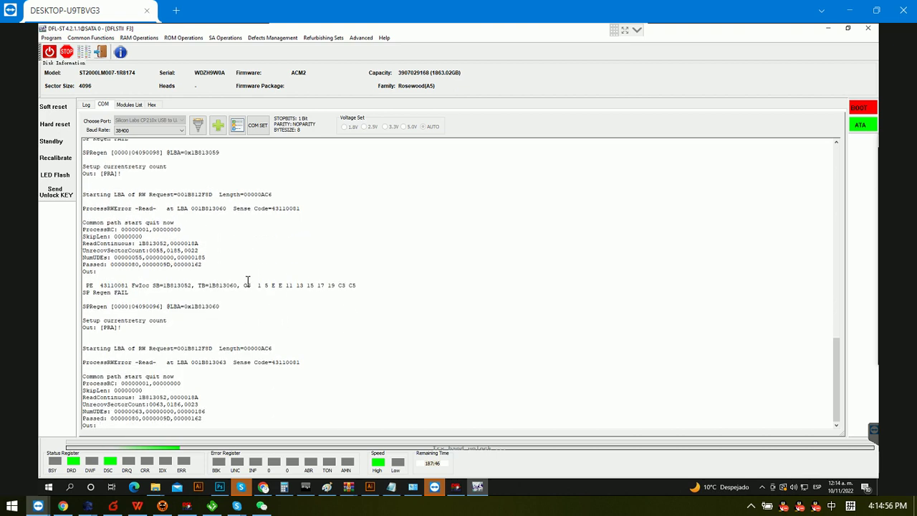
- Review the terminal's read errors and try again to interrupt the drive into diagnostic mode
{"action": "scroll", "coordinate": [247, 281], "scroll_direction": "up", "scroll_amount": 8}
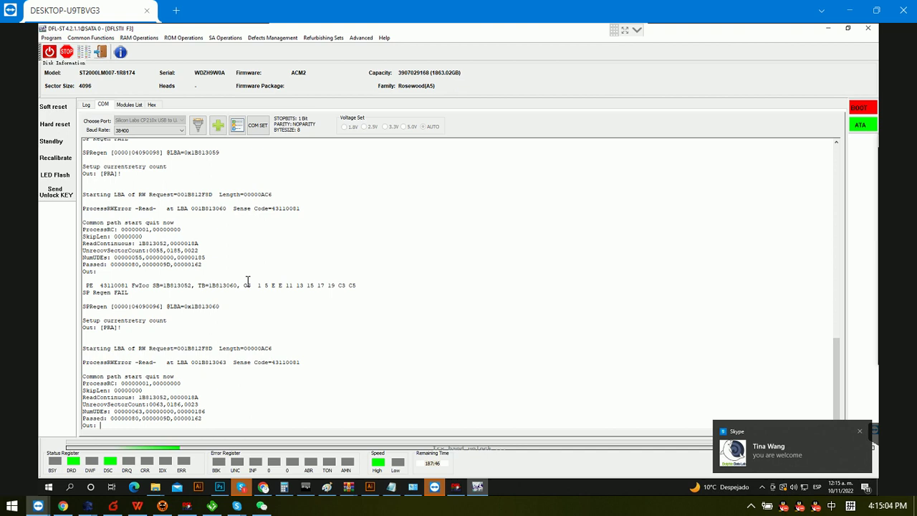
{"action": "key", "text": "ctrl+z"}
{"action": "key", "text": "ctrl+z"}
{"action": "key", "text": "ctrl+z"}
{"action": "key", "text": "ctrl+z"}
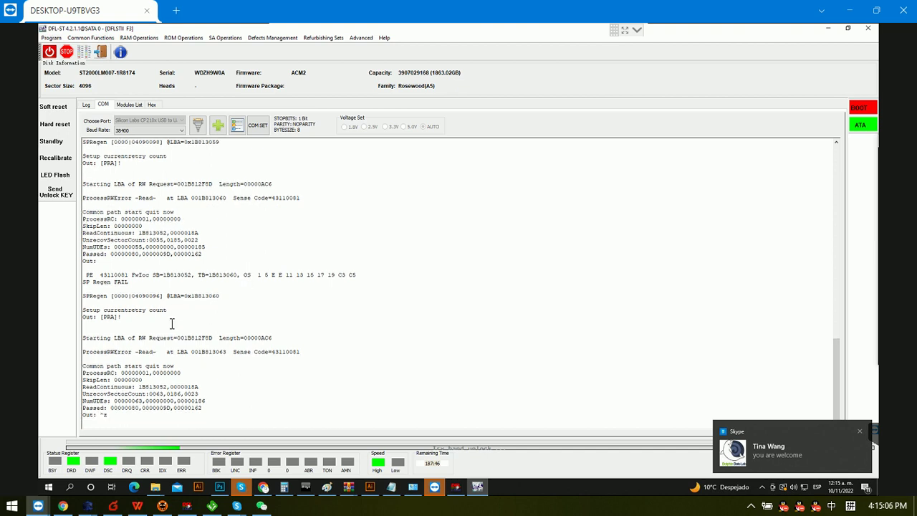
{"action": "key", "text": "ctrl+z"}
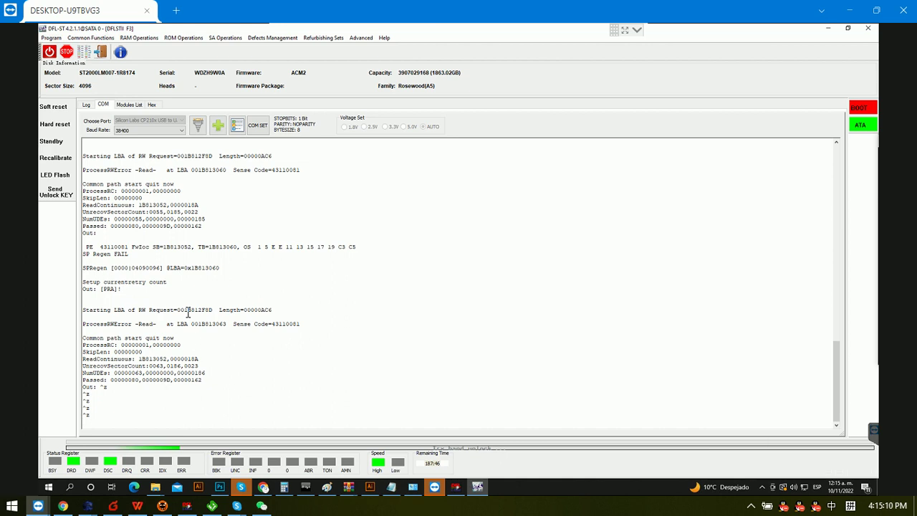
- Clear the COM terminal output, restart the drive, and send the unlock key as soon as it boots
{"action": "right_click", "coordinate": [178, 242]}
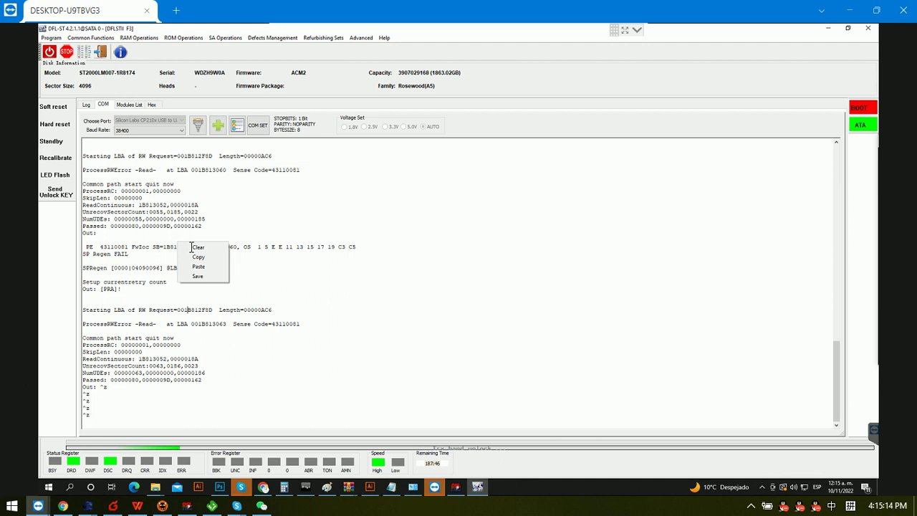
{"action": "left_click", "coordinate": [191, 247]}
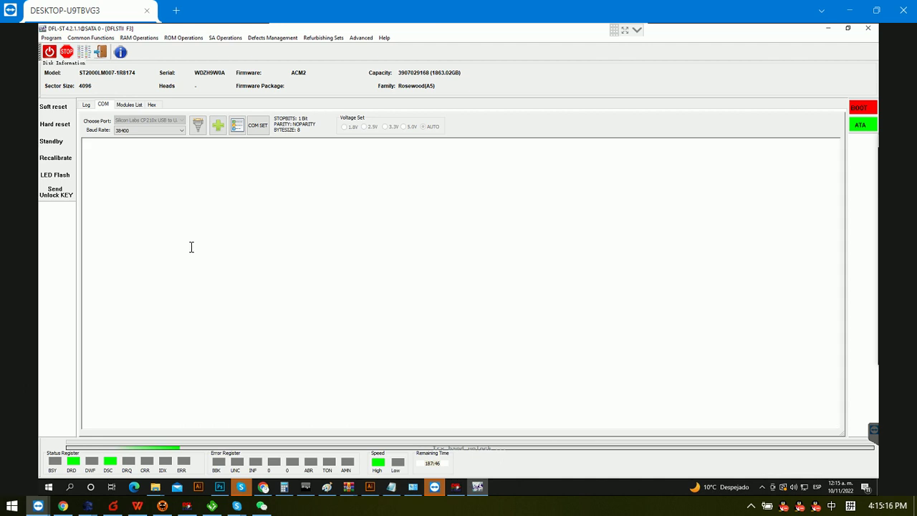
{"action": "left_click", "coordinate": [51, 54]}
{"action": "left_click", "coordinate": [50, 53]}
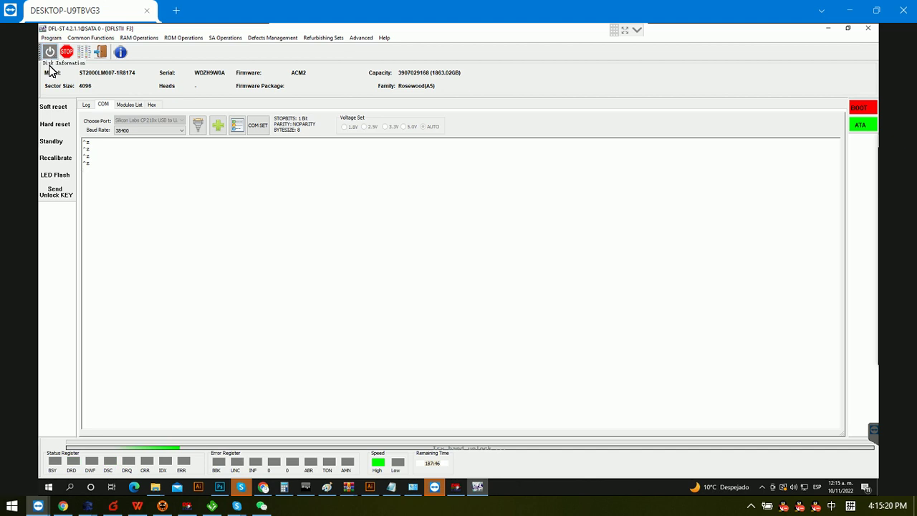
{"action": "left_click", "coordinate": [60, 197]}
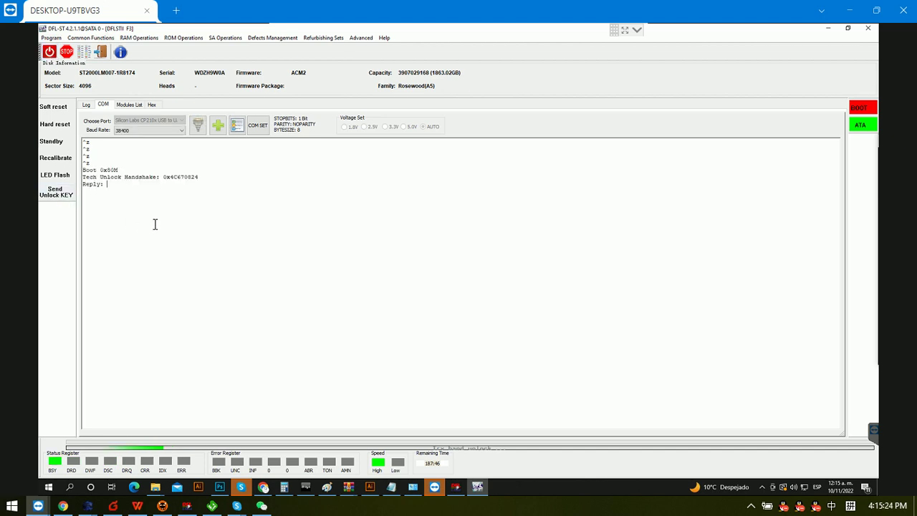
- Send repeated ^z commands immediately after unlocking to bring the drive to the F3 T> diagnostic prompt
{"action": "key", "text": "ctrl+z"}
{"action": "key", "text": "ctrl+z"}
{"action": "key", "text": "ctrl+z"}
{"action": "key", "text": "ctrl+z"}
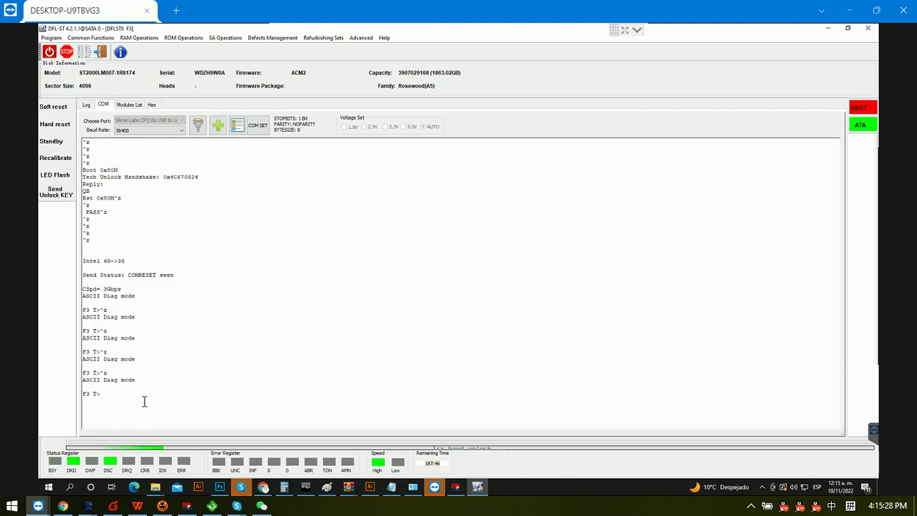
- Switch the drive's terminal speed with B460800, reopen the COM port at 460800 baud, and resync at the prompt
{"action": "type", "text": "B460000"}
{"action": "key", "text": "Return"}
{"action": "left_click", "coordinate": [198, 125]}
{"action": "left_click", "coordinate": [167, 132]}
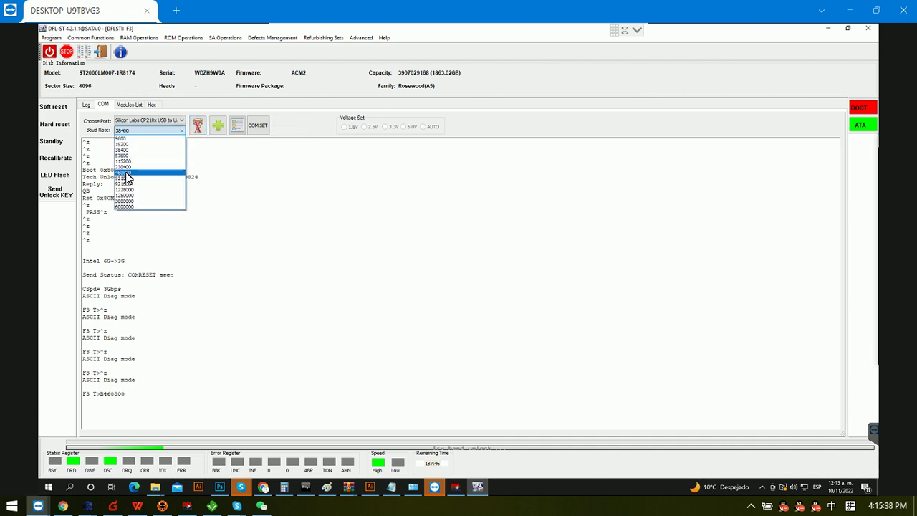
{"action": "left_click", "coordinate": [127, 173]}
{"action": "left_click", "coordinate": [198, 126]}
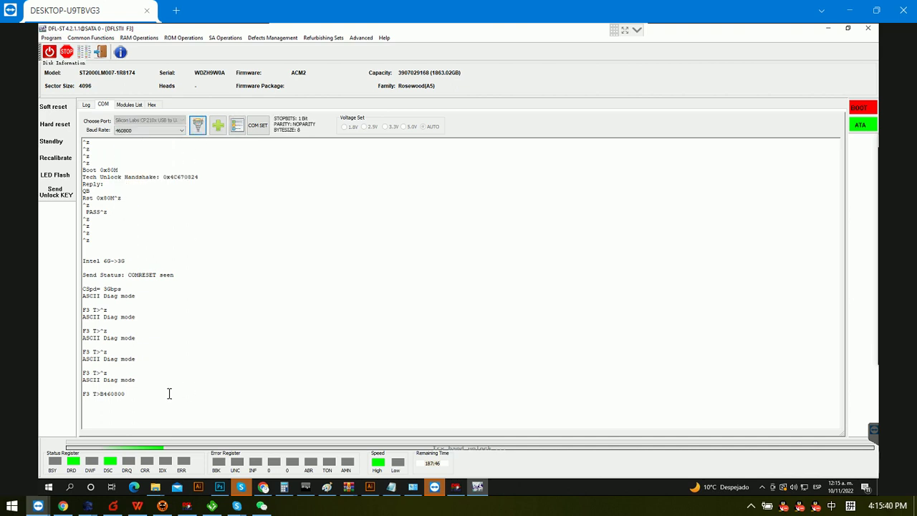
{"action": "key", "text": "Return"}
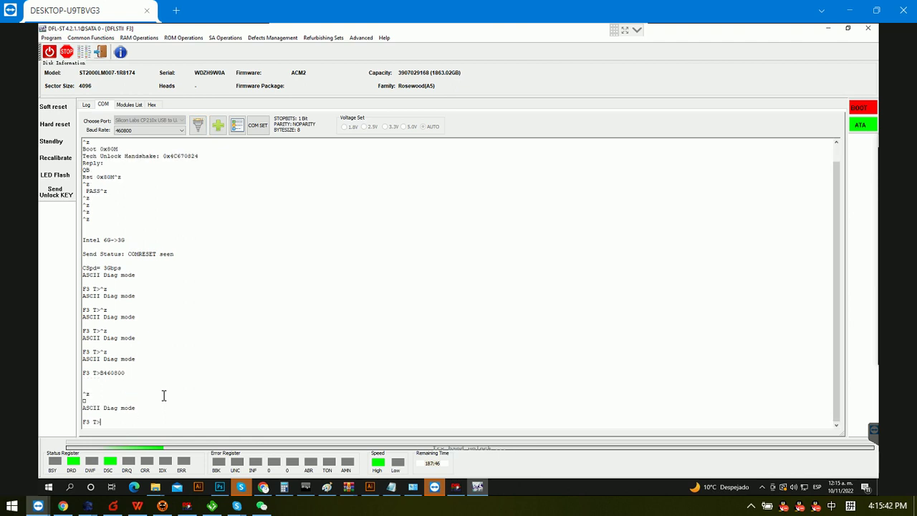
- Open the SYS file editor and read file ID 35, volume 3, backup 0 in Com mode
{"action": "left_click", "coordinate": [226, 38]}
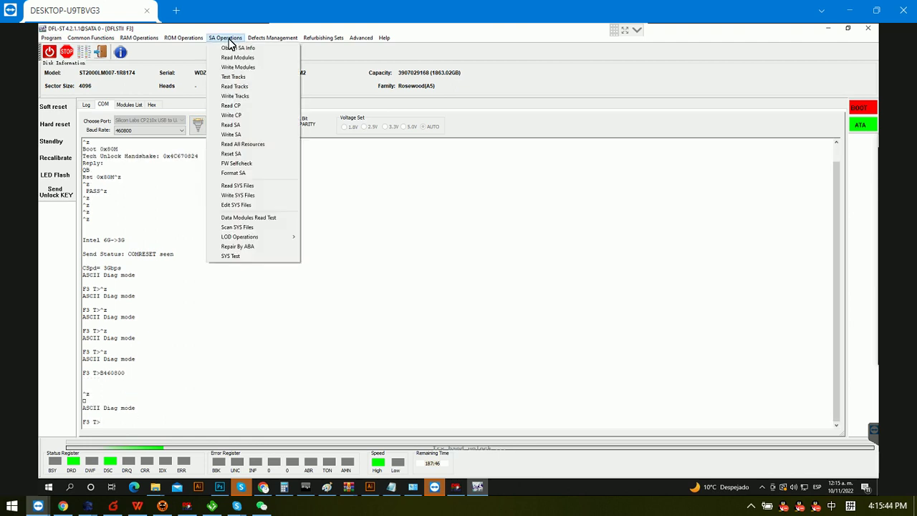
{"action": "left_click", "coordinate": [239, 205]}
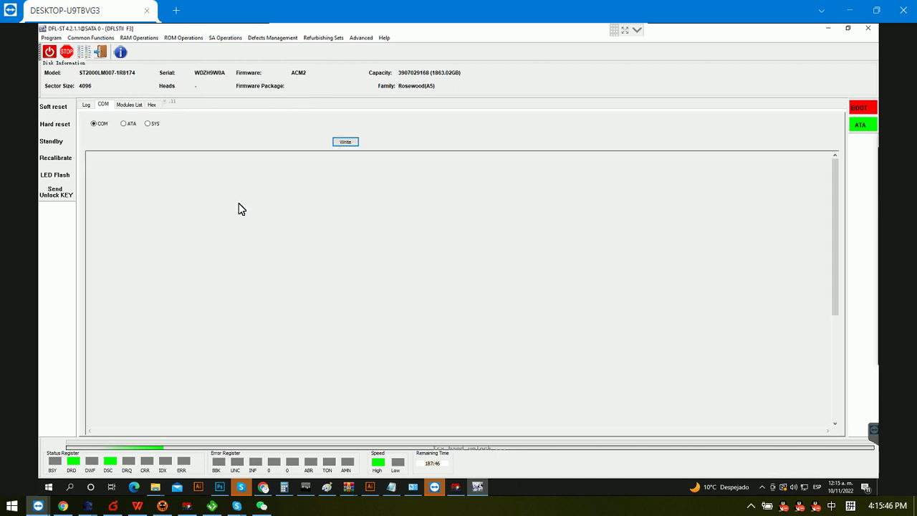
{"action": "left_click", "coordinate": [129, 140]}
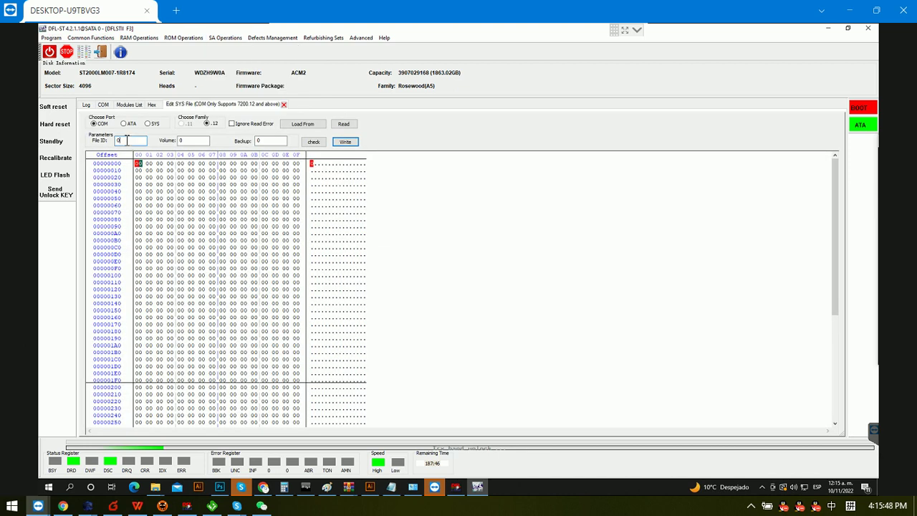
{"action": "type", "text": "35"}
{"action": "left_click", "coordinate": [185, 141]}
{"action": "type", "text": "3"}
{"action": "left_click", "coordinate": [343, 124]}
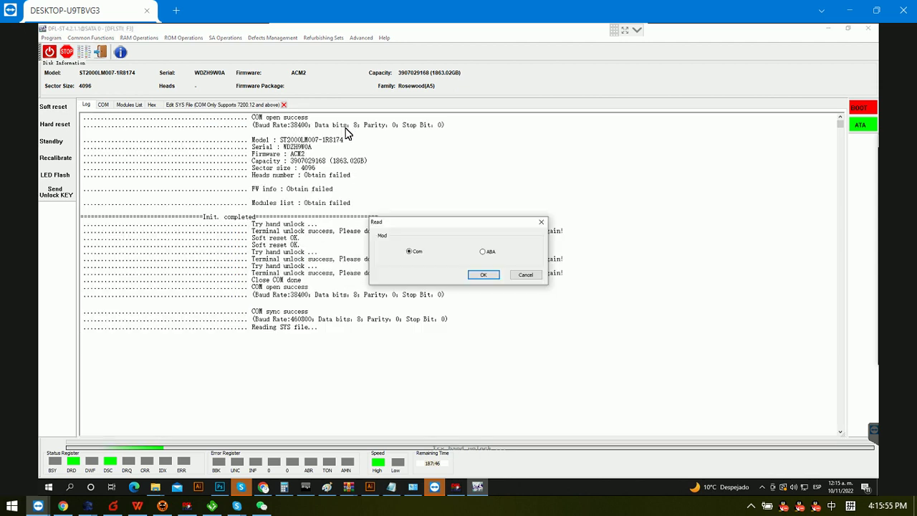
{"action": "left_click", "coordinate": [478, 275]}
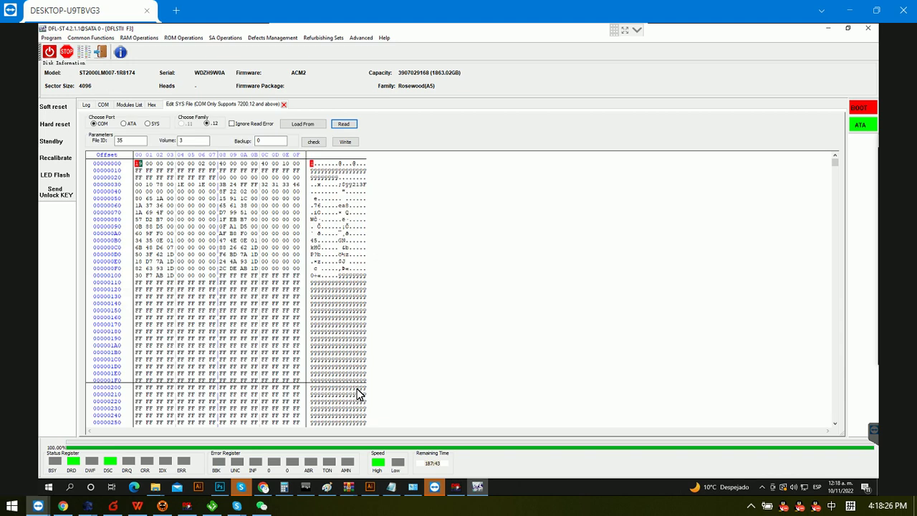
- Select all data of the loaded SYS file in the hex view and start exporting it
{"action": "right_click", "coordinate": [181, 232]}
{"action": "left_click", "coordinate": [208, 257]}
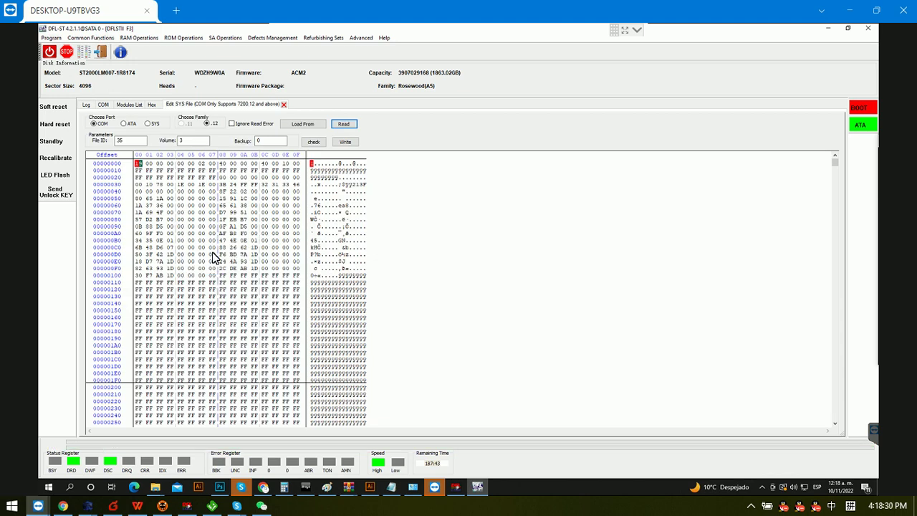
{"action": "right_click", "coordinate": [199, 236]}
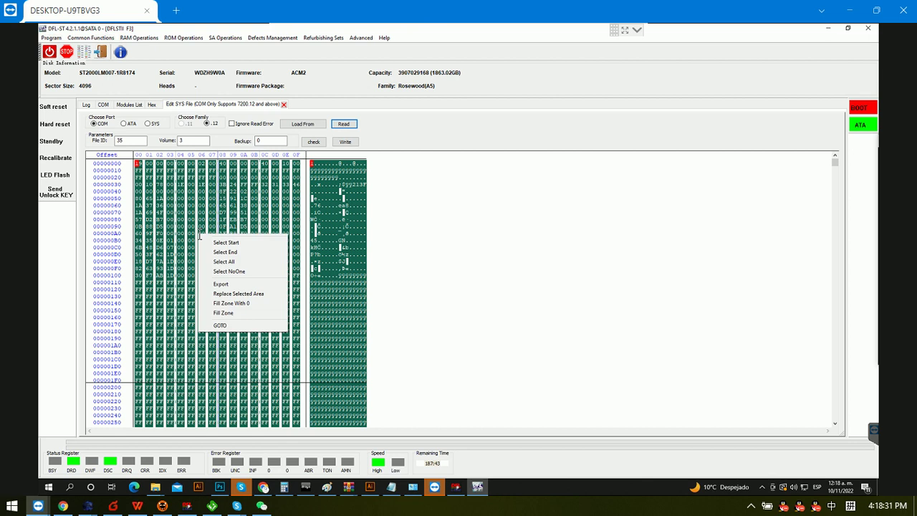
{"action": "left_click", "coordinate": [232, 285]}
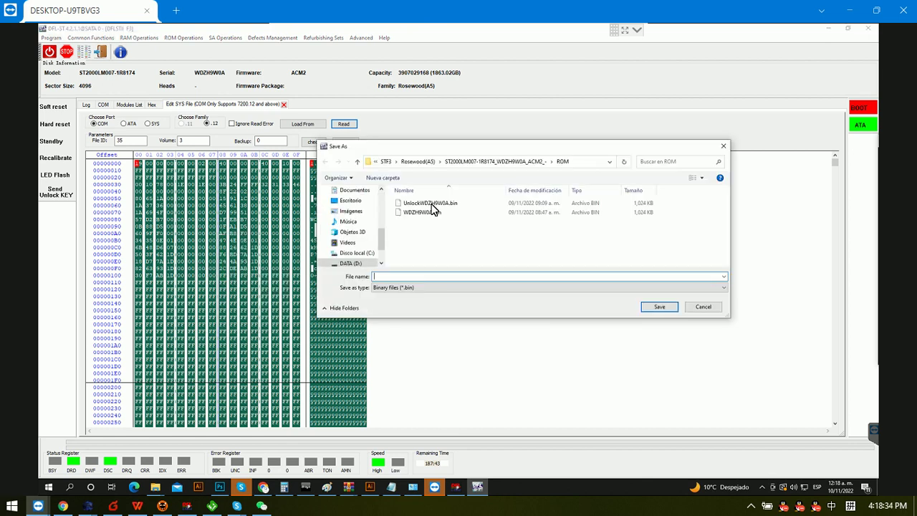
- Create a folder named SYS in the drive's task folder, one level above ROM, and open it as the save location
{"action": "left_click", "coordinate": [531, 164]}
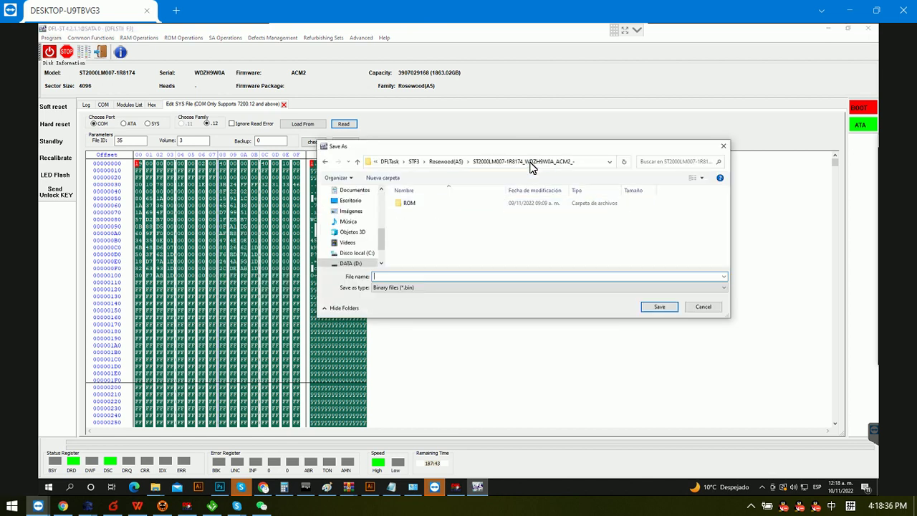
{"action": "right_click", "coordinate": [410, 213]}
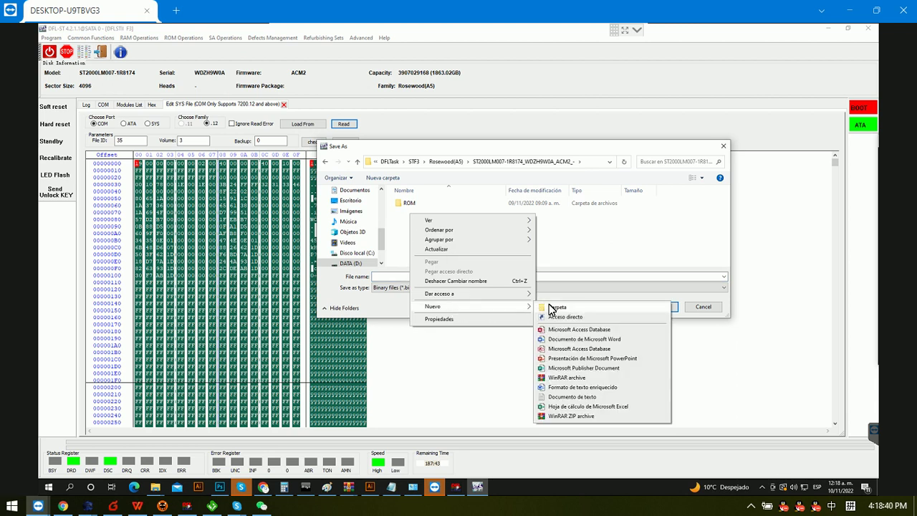
{"action": "left_click", "coordinate": [550, 306]}
{"action": "type", "text": "SYS"}
{"action": "left_click", "coordinate": [434, 220]}
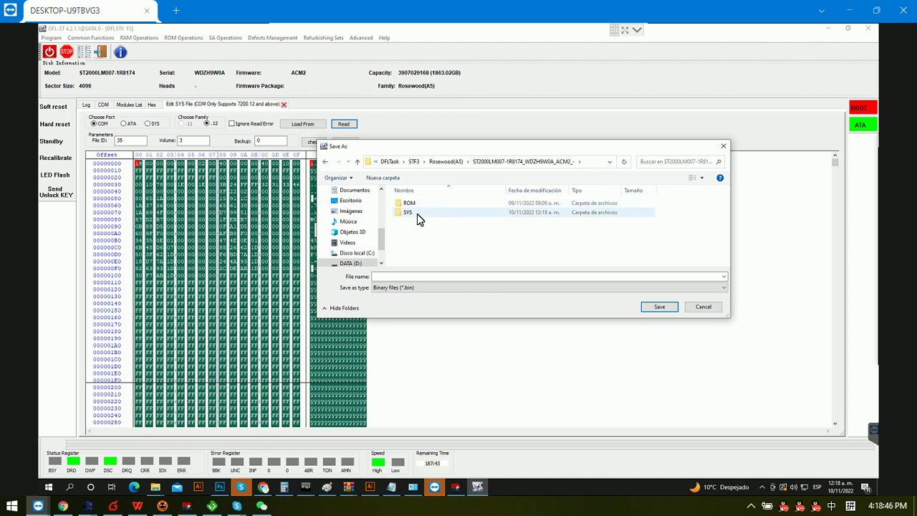
{"action": "double_click", "coordinate": [417, 214]}
- Save the exported SYS file data as 35.rpm, using the All files type
{"action": "left_click", "coordinate": [432, 296]}
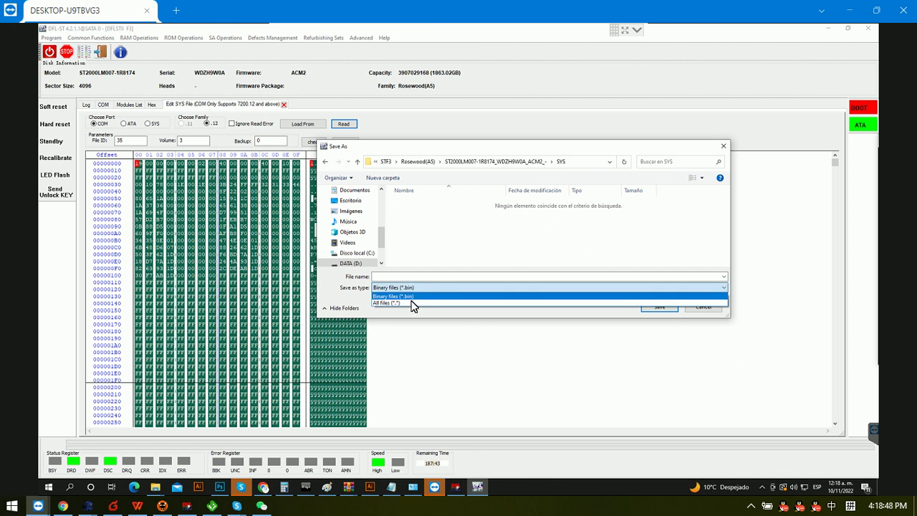
{"action": "left_click", "coordinate": [408, 302]}
{"action": "left_click", "coordinate": [404, 277]}
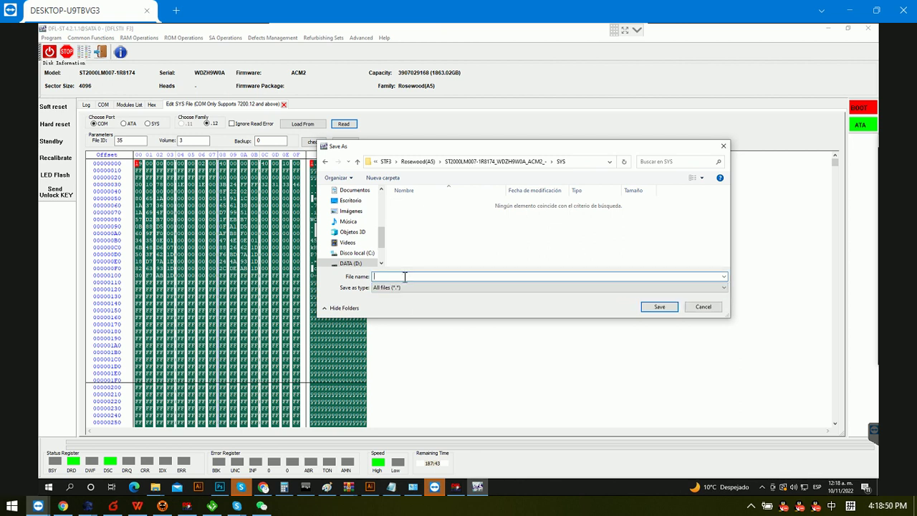
{"action": "type", "text": "35.rpm"}
{"action": "left_click", "coordinate": [659, 307]}
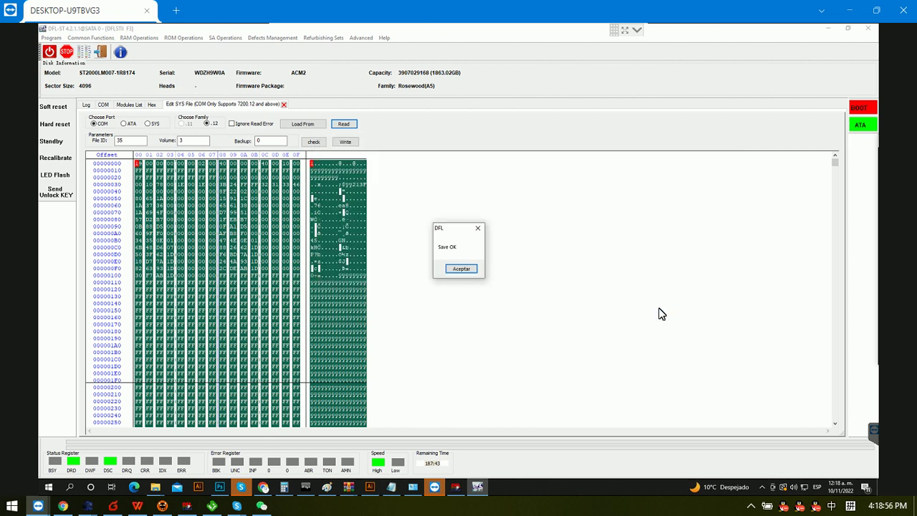
{"action": "left_click", "coordinate": [462, 268]}
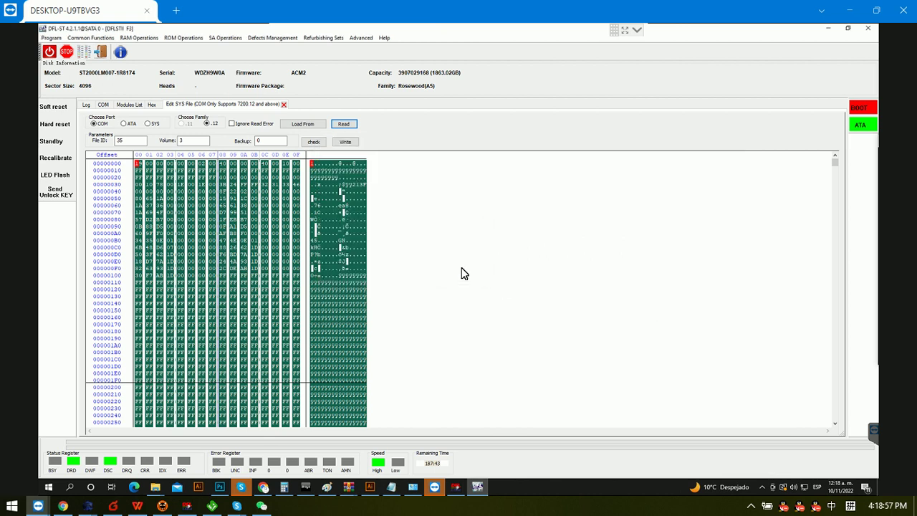
- Try to bring the drive's COM terminal back to the diagnostic prompt with repeated ^z commands
{"action": "left_click", "coordinate": [103, 105]}
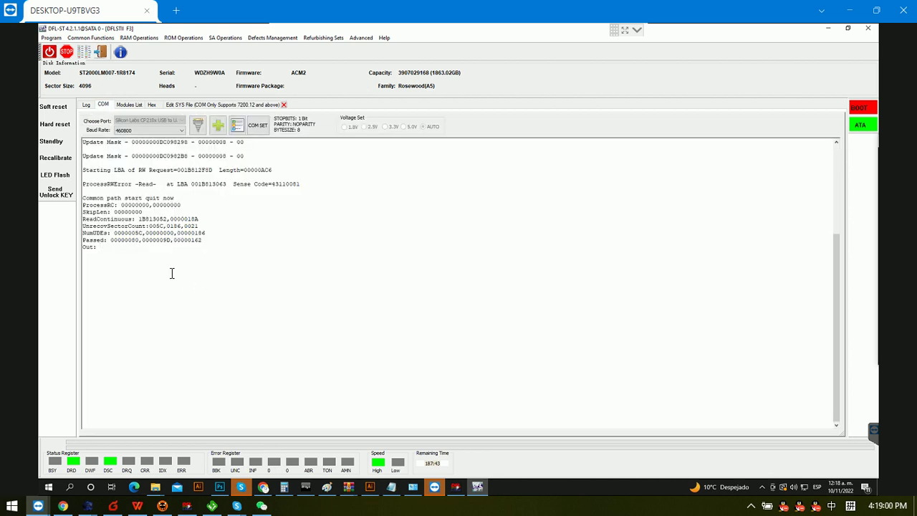
{"action": "key", "text": "ctrl+z"}
{"action": "key", "text": "ctrl+z"}
{"action": "key", "text": "ctrl+z"}
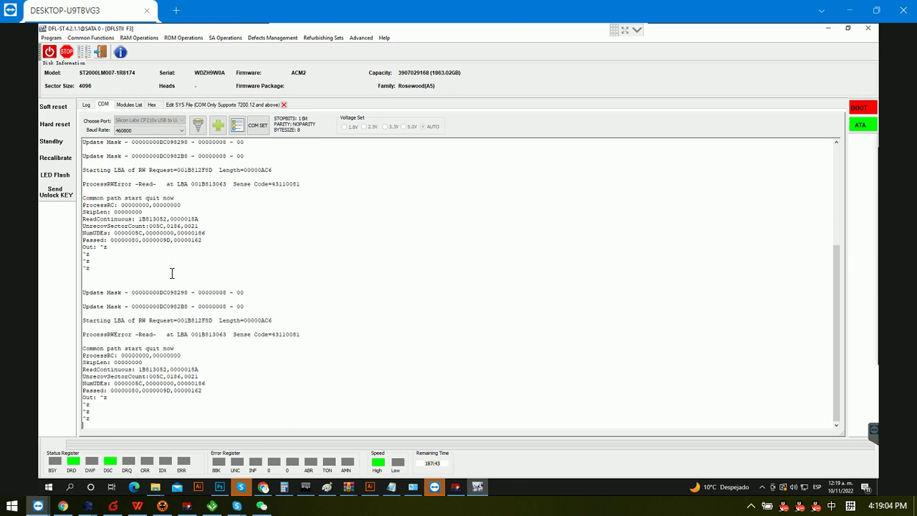
{"action": "scroll", "coordinate": [172, 273], "scroll_direction": "up", "scroll_amount": 9}
{"action": "scroll", "coordinate": [172, 273], "scroll_direction": "down", "scroll_amount": 3}
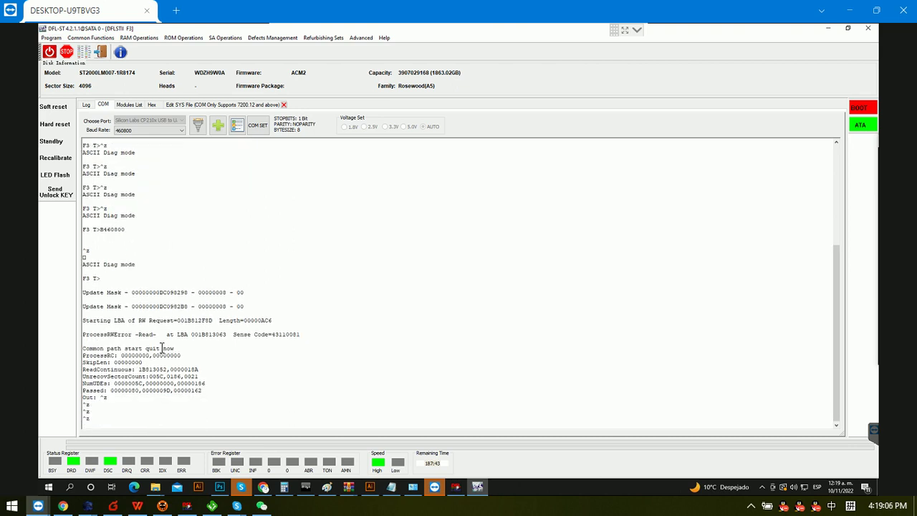
{"action": "key", "text": "ctrl+z"}
{"action": "key", "text": "ctrl+z"}
{"action": "key", "text": "ctrl+z"}
{"action": "key", "text": "ctrl+z"}
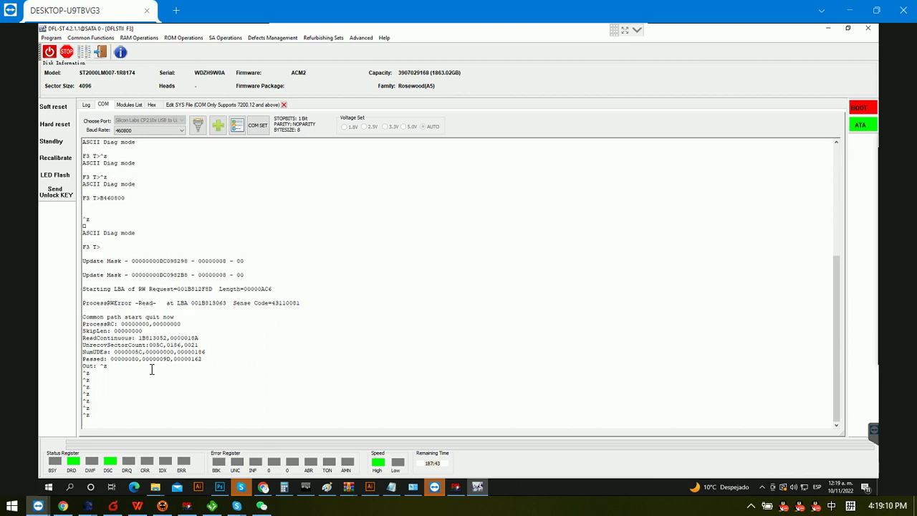
{"action": "key", "text": "ctrl+z"}
{"action": "key", "text": "ctrl+z"}
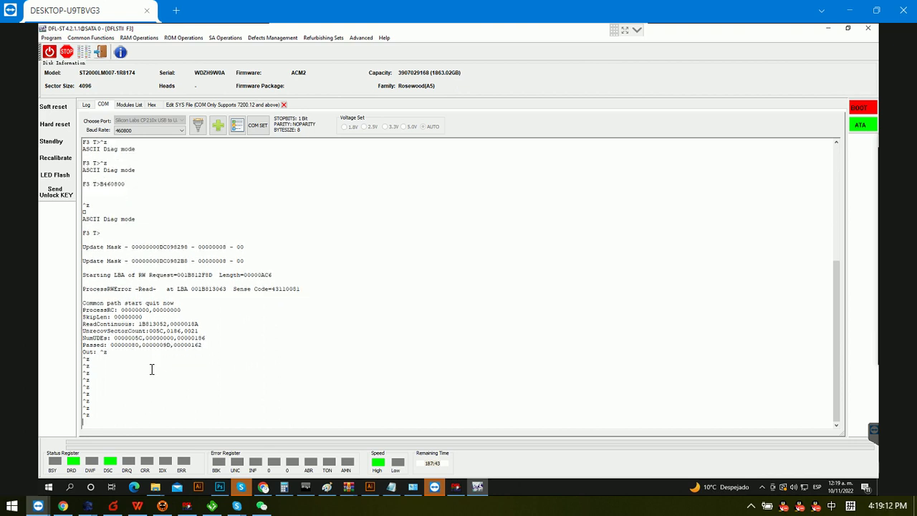
- Soft-reset the drive and try again to reach the diagnostic prompt with ^z
{"action": "left_click", "coordinate": [57, 112]}
{"action": "key", "text": "ctrl+z"}
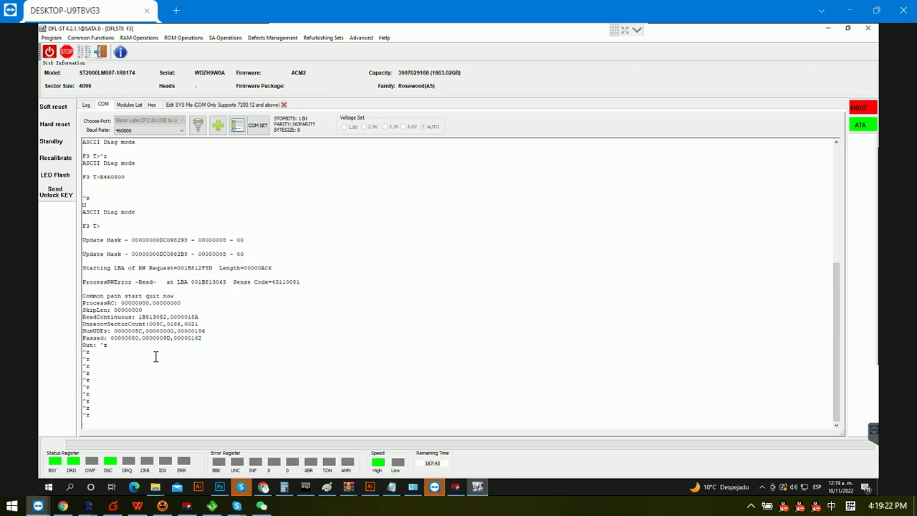
{"action": "key", "text": "ctrl+z"}
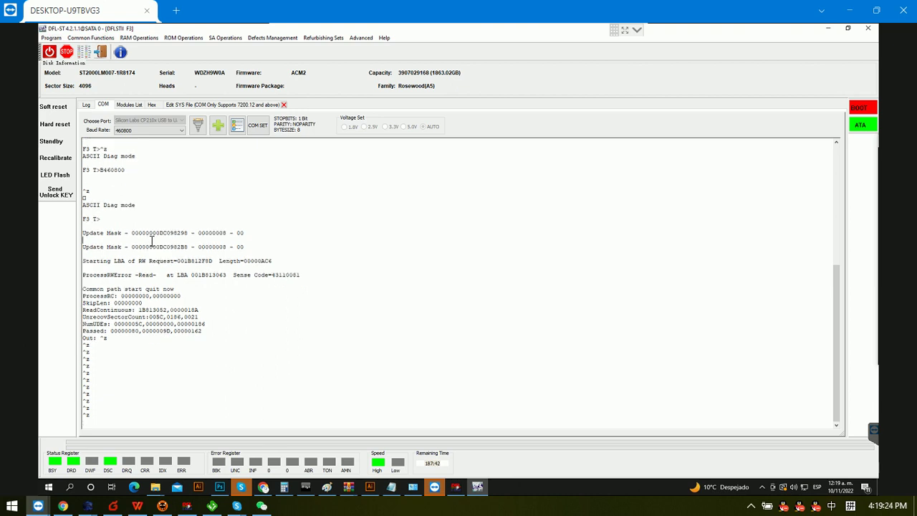
- Power-cycle the drive, clearing the old terminal output while it is off
{"action": "left_click", "coordinate": [48, 52]}
{"action": "right_click", "coordinate": [134, 211]}
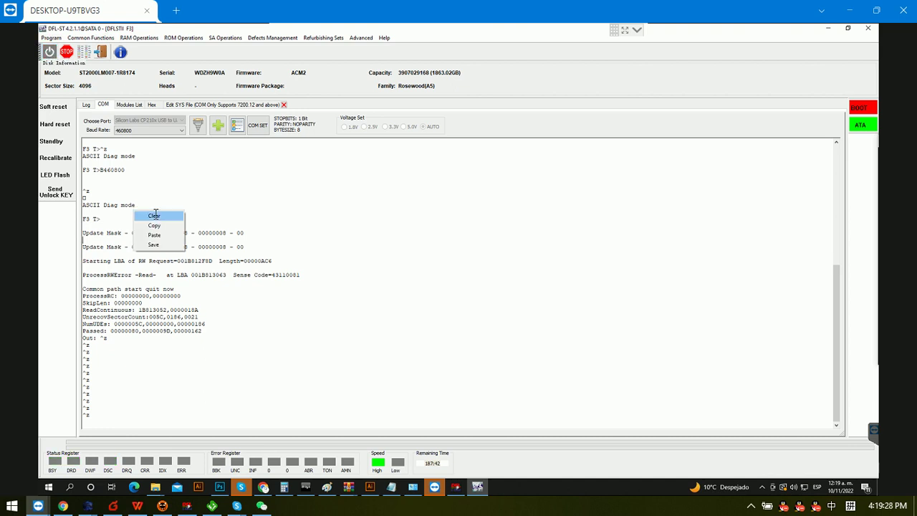
{"action": "left_click", "coordinate": [152, 214]}
{"action": "left_click", "coordinate": [49, 51]}
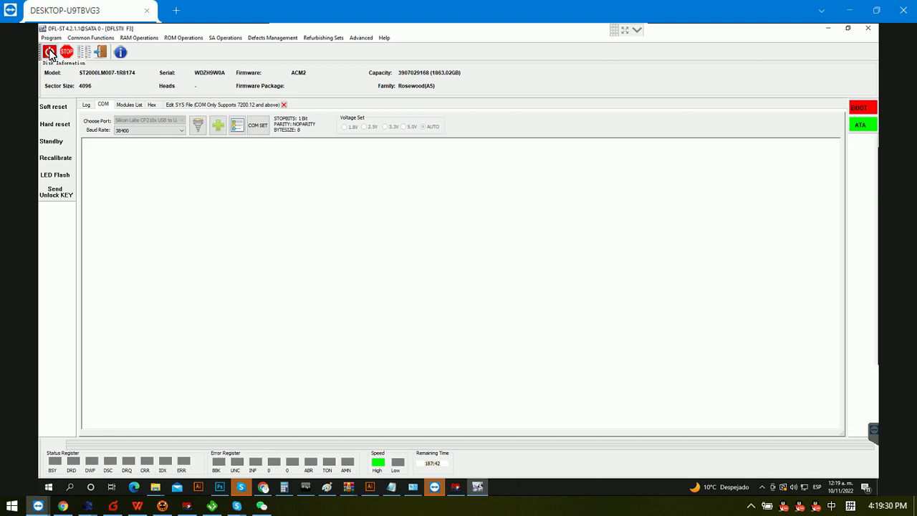
- Unlock the drive's terminal at the handshake and send repeated ^z commands to reach the F3 T> prompt
{"action": "left_click", "coordinate": [61, 195]}
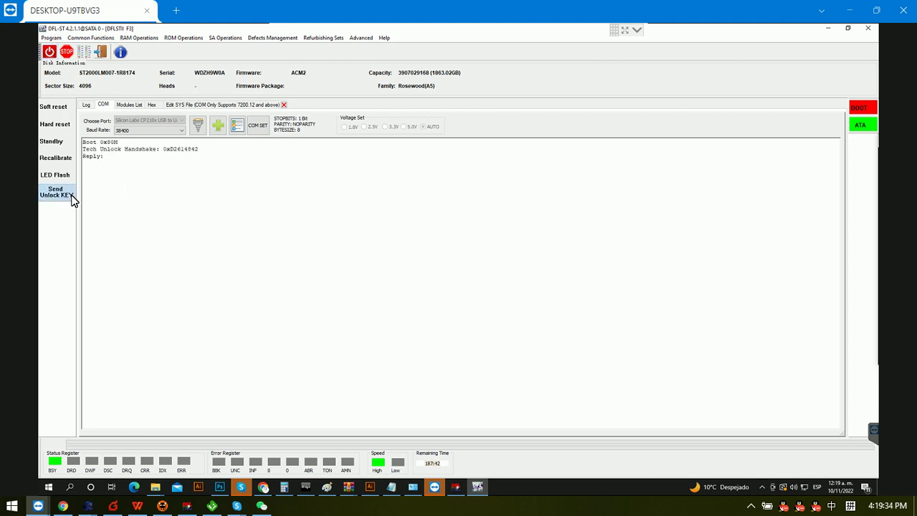
{"action": "key", "text": "ctrl+z"}
{"action": "key", "text": "ctrl+z"}
{"action": "key", "text": "ctrl+z"}
{"action": "key", "text": "ctrl+z"}
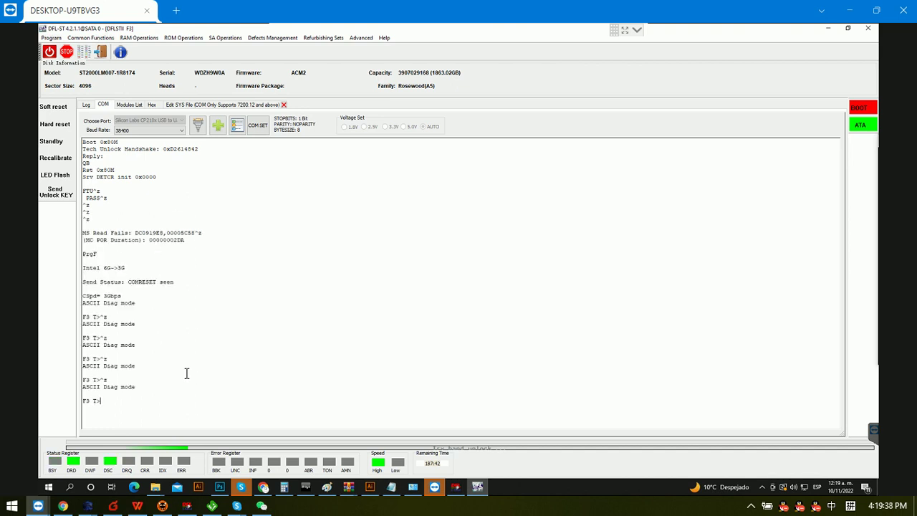
- Run i4,1,22 at the F3 T> prompt, followed by the user partition format command m0,6,3,,,,,22
{"action": "type", "text": "i4,1,22"}
{"action": "key", "text": "Return"}
{"action": "type", "text": "m0,6,3,,,,,22"}
{"action": "key", "text": "Return"}
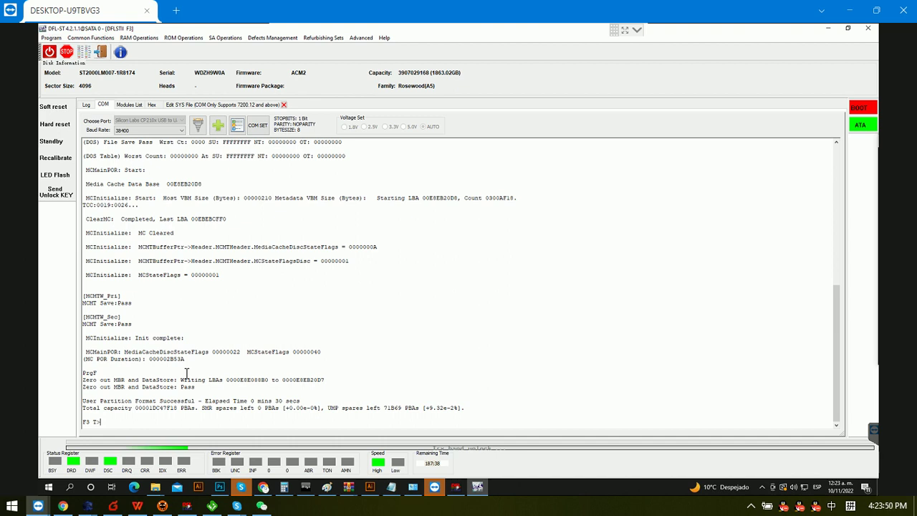
- Power-cycle and unlock the formatted drive, and switch its terminal from the ^z diagnostic prompt to ESLIP mode with ^t
{"action": "key", "text": "ctrl+t"}
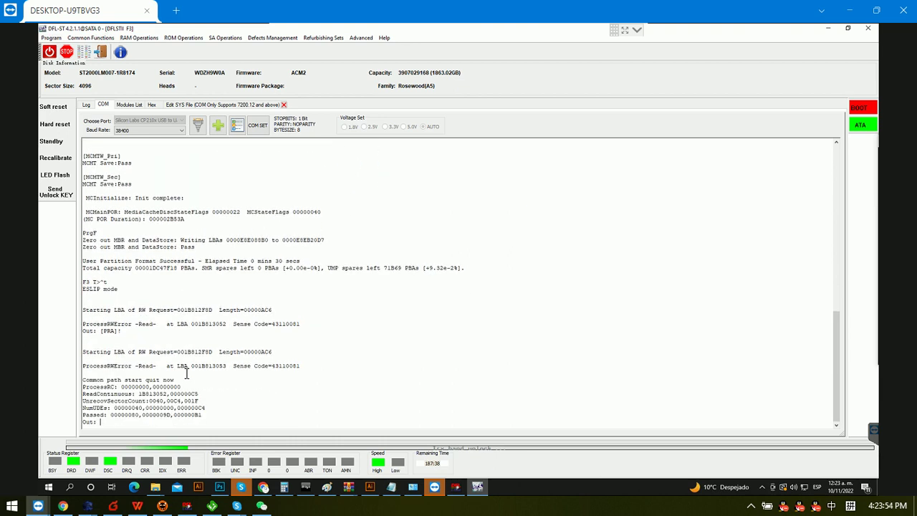
{"action": "key", "text": "ctrl+z"}
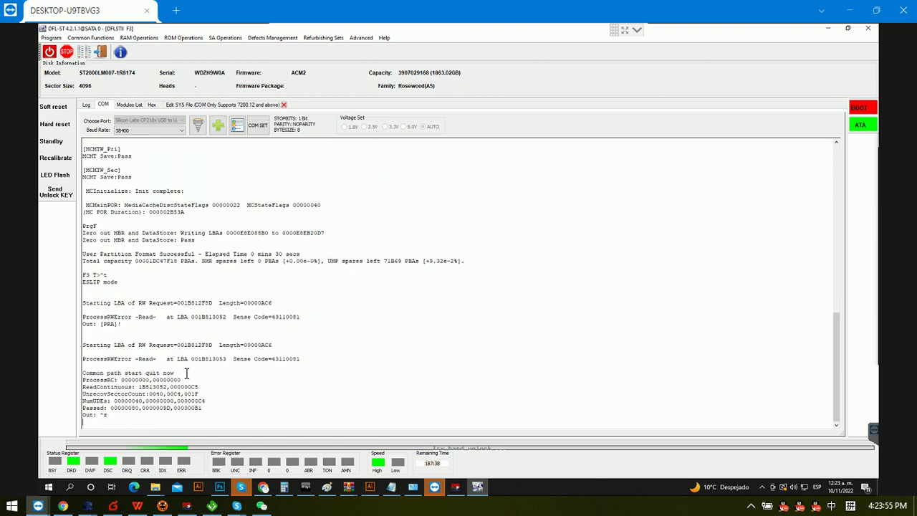
{"action": "left_click", "coordinate": [49, 53]}
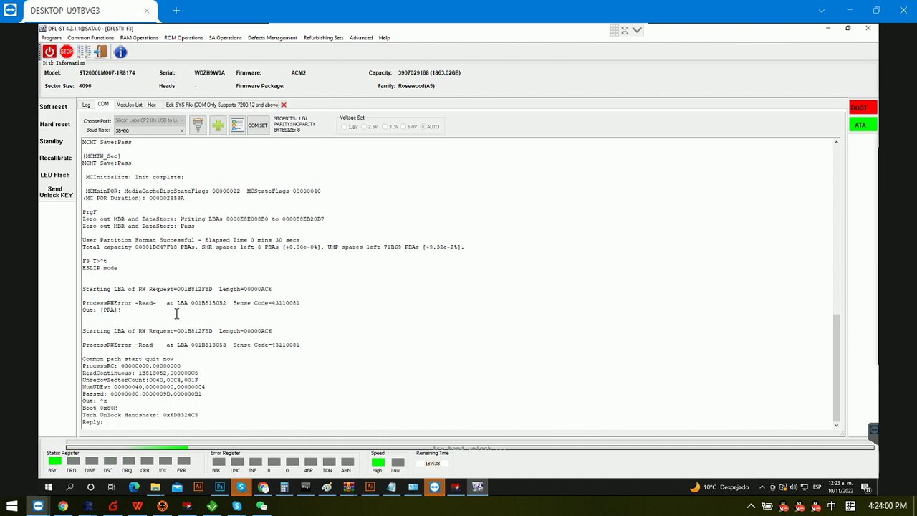
{"action": "left_click", "coordinate": [58, 193]}
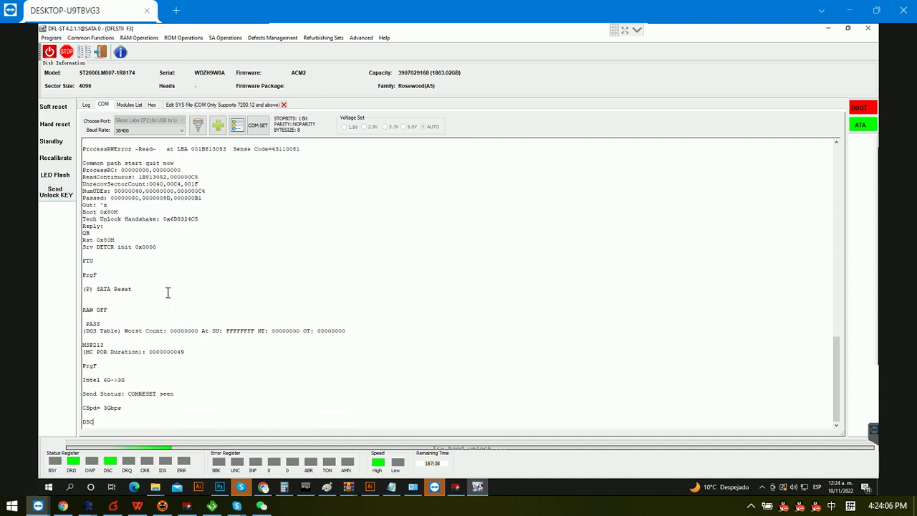
{"action": "key", "text": "ctrl+t"}
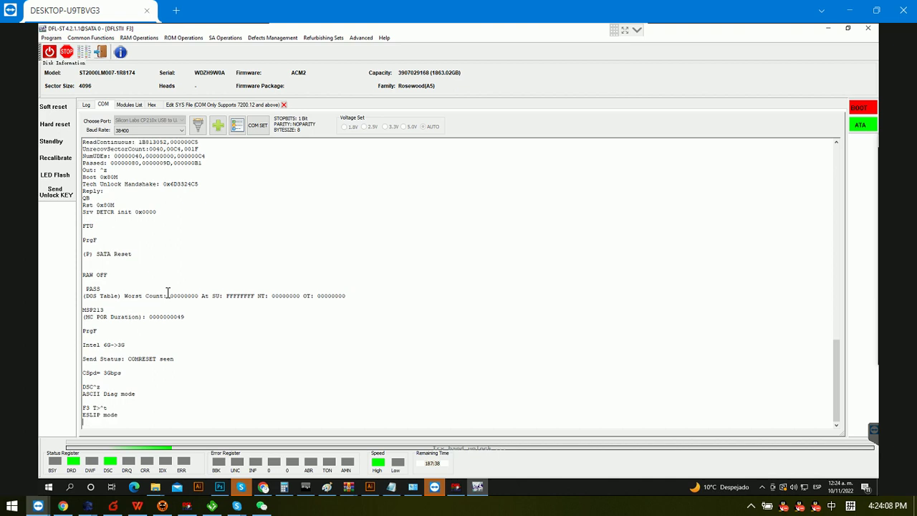
- Try to initialize the drive ID over ATA, and check the outcome in the log and the COM terminal
{"action": "left_click", "coordinate": [273, 38]}
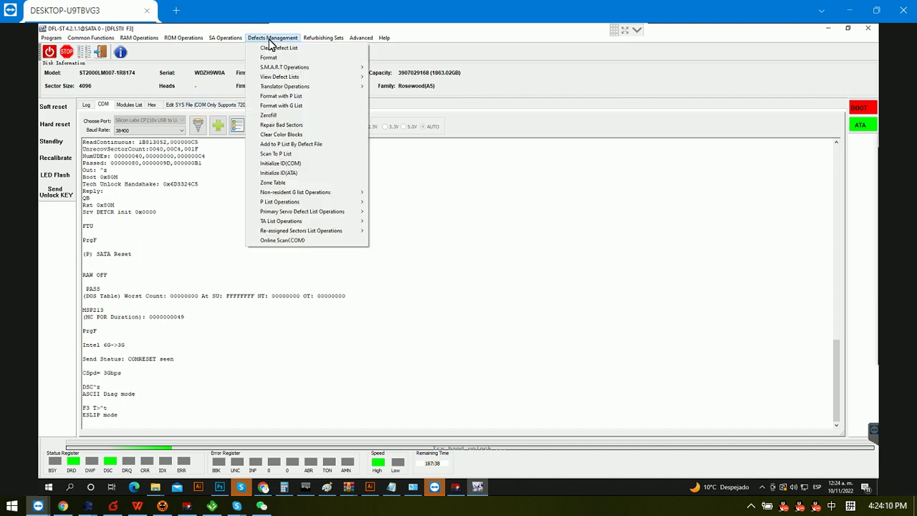
{"action": "left_click", "coordinate": [286, 174]}
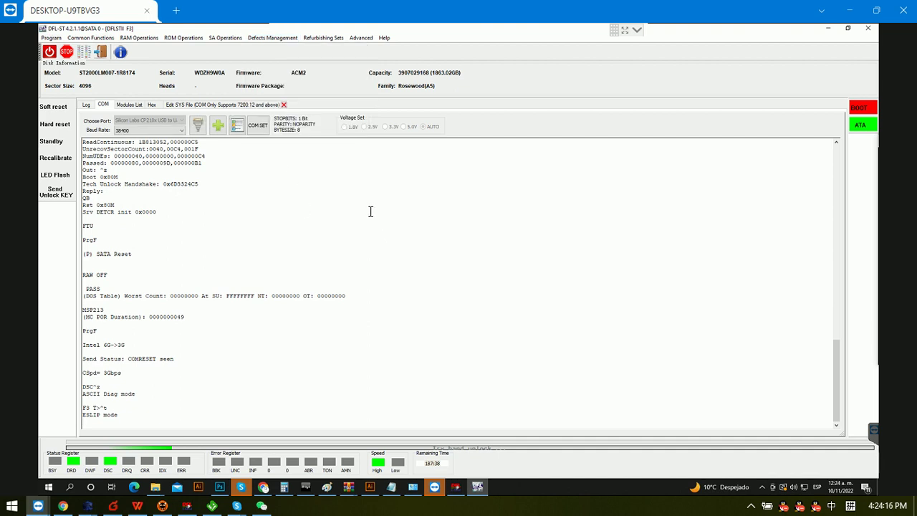
{"action": "scroll", "coordinate": [296, 213], "scroll_direction": "up", "scroll_amount": 5}
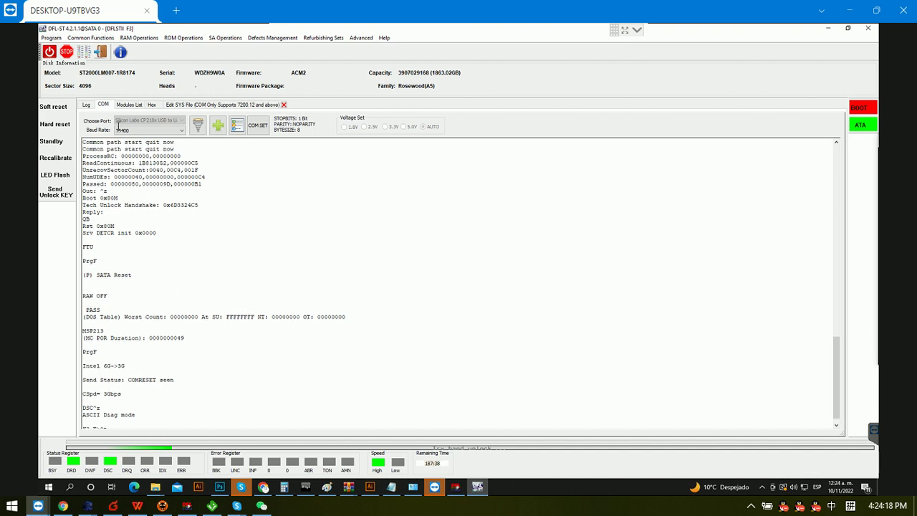
{"action": "left_click", "coordinate": [85, 105]}
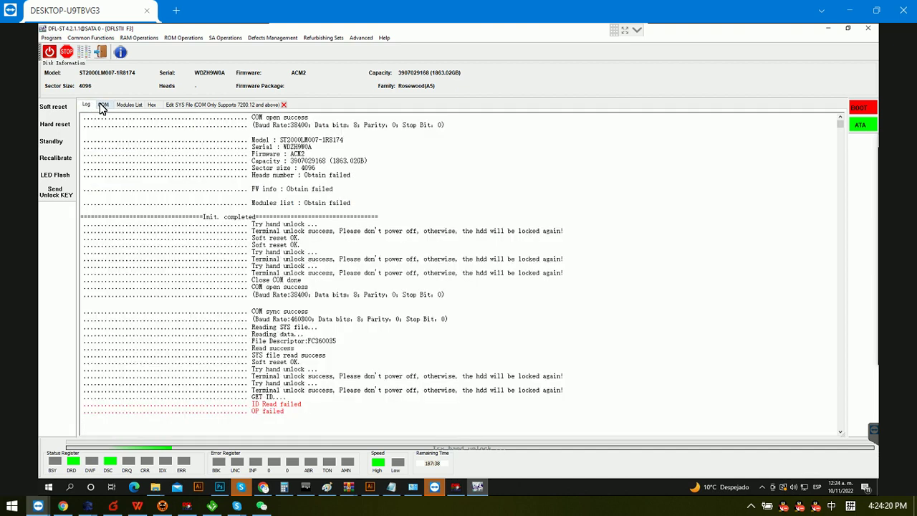
{"action": "left_click", "coordinate": [102, 104]}
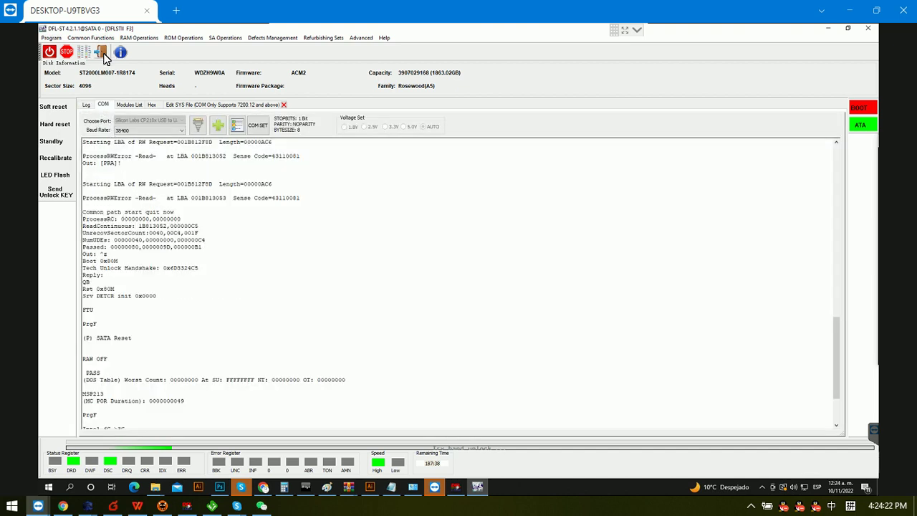
- Exit the firmware session and reopen it as Barracuda F3 with freshly obtained details for the Rosewood(A5) family, returning to the COM terminal
{"action": "left_click", "coordinate": [102, 55]}
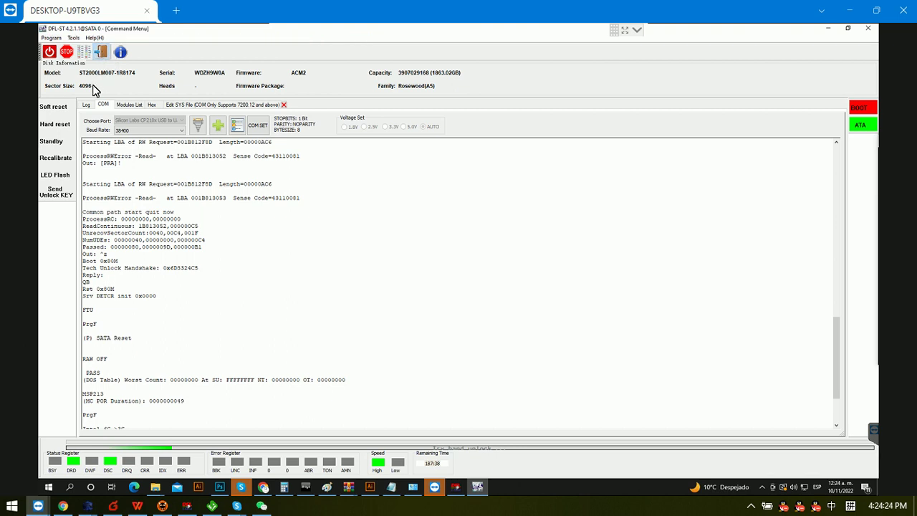
{"action": "left_click", "coordinate": [67, 52]}
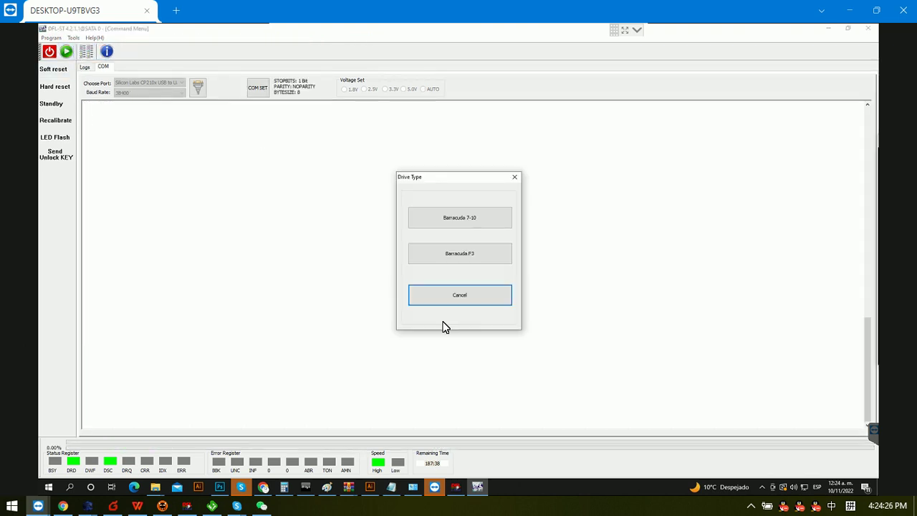
{"action": "left_click", "coordinate": [464, 255]}
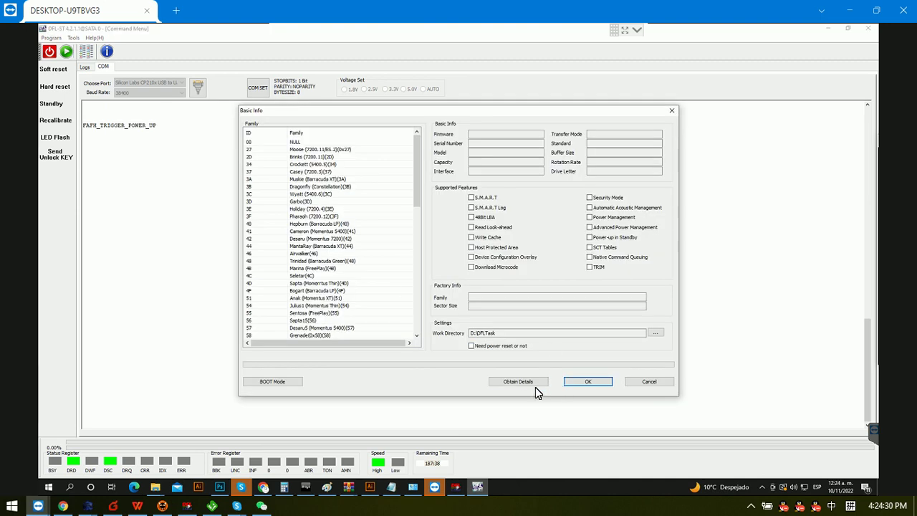
{"action": "left_click", "coordinate": [527, 386]}
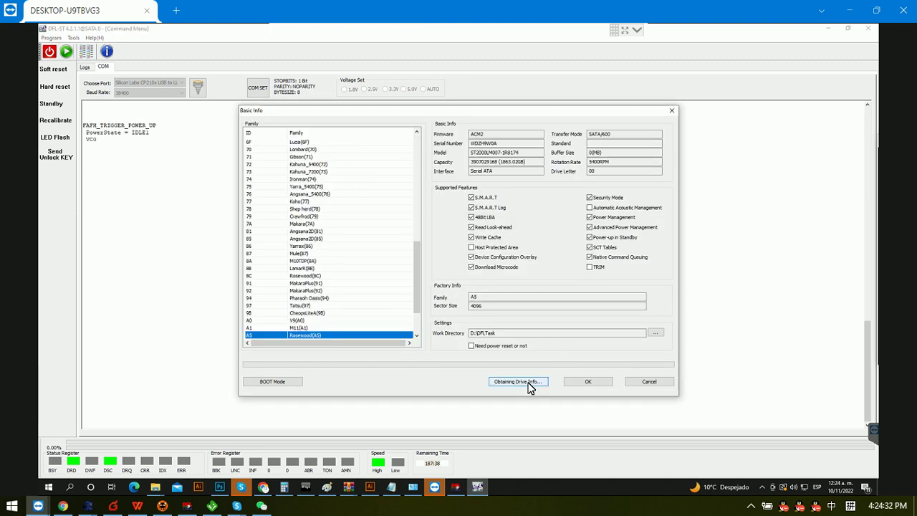
{"action": "left_click", "coordinate": [587, 382]}
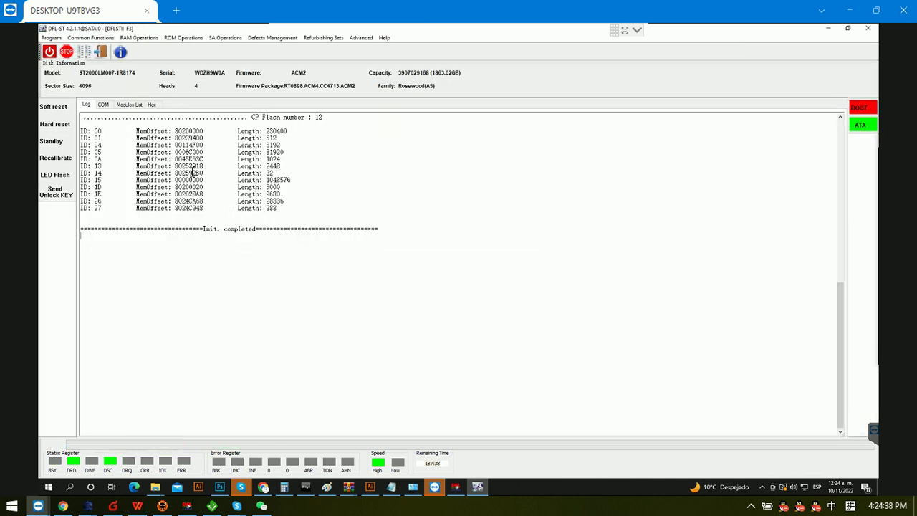
{"action": "left_click", "coordinate": [104, 105]}
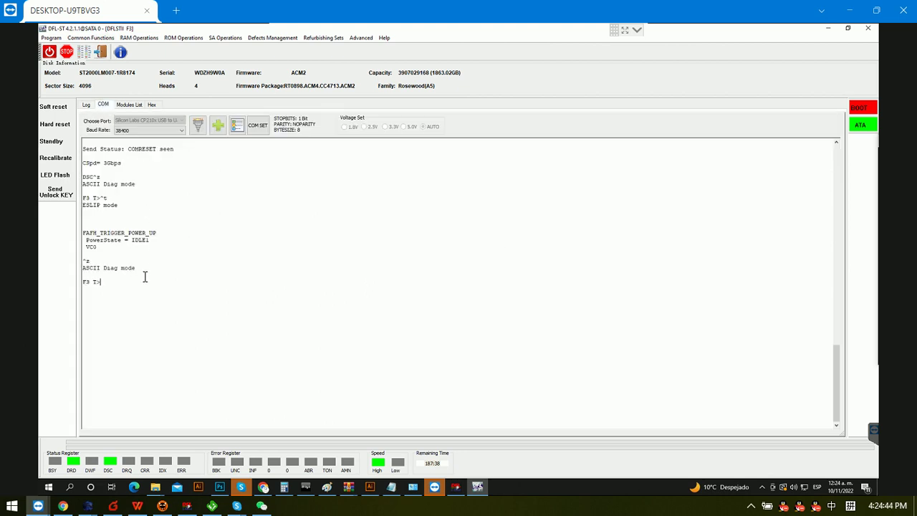
- Switch the terminal to ESLIP mode with ^t and modify the drive ID over ATA, toggling Offline Defects, Auto Re-assign(read) and Auto Re-assign(write)
{"action": "key", "text": "ctrl+z"}
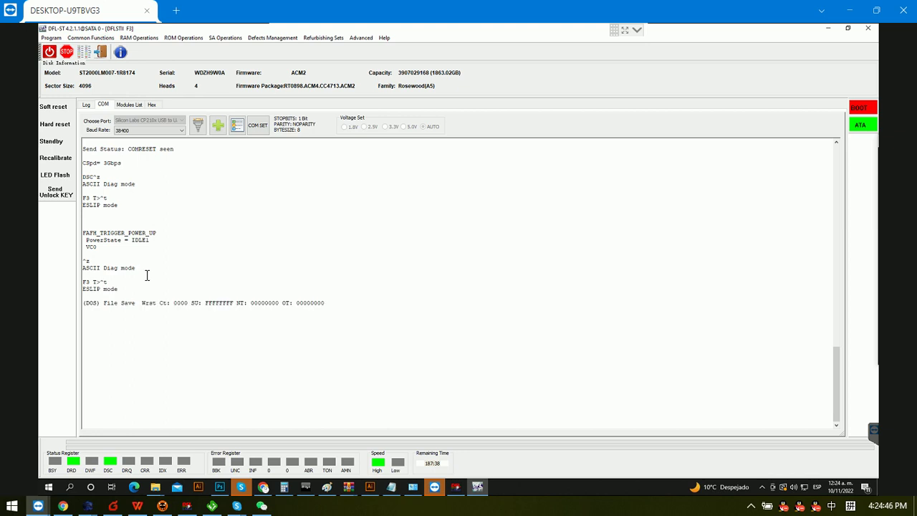
{"action": "left_click", "coordinate": [268, 40]}
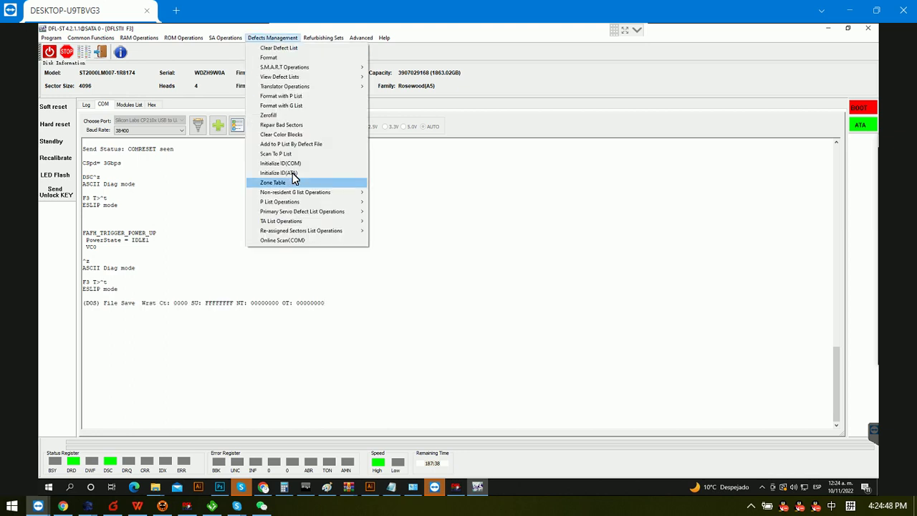
{"action": "left_click", "coordinate": [293, 173]}
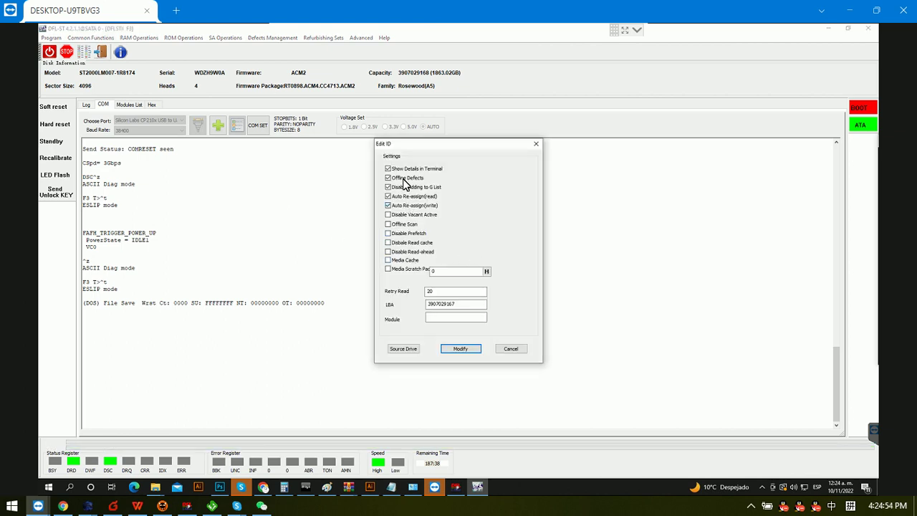
{"action": "left_click", "coordinate": [402, 178]}
{"action": "left_click", "coordinate": [403, 195]}
{"action": "left_click", "coordinate": [401, 204]}
{"action": "left_click", "coordinate": [457, 348]}
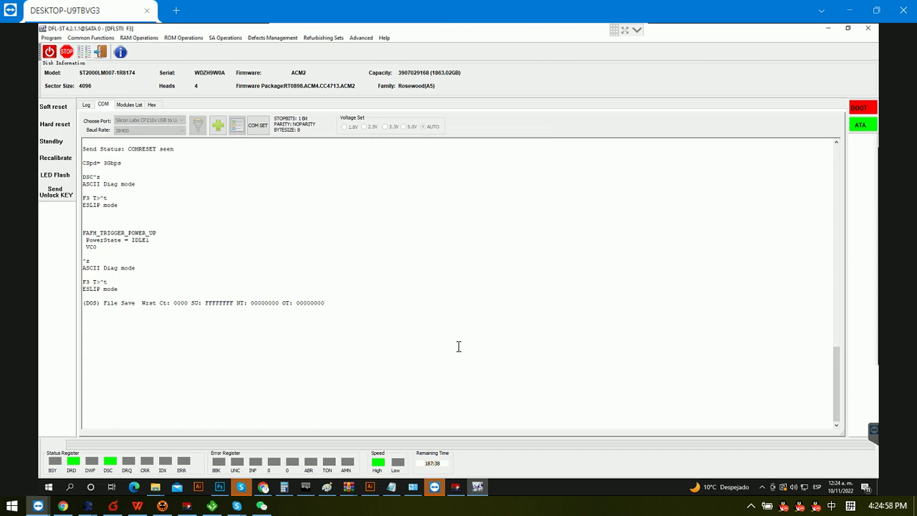
- Run a Read Verify surface scan starting at LBA 0 with block size 256, and stop it after the first blocks
{"action": "left_click", "coordinate": [85, 53]}
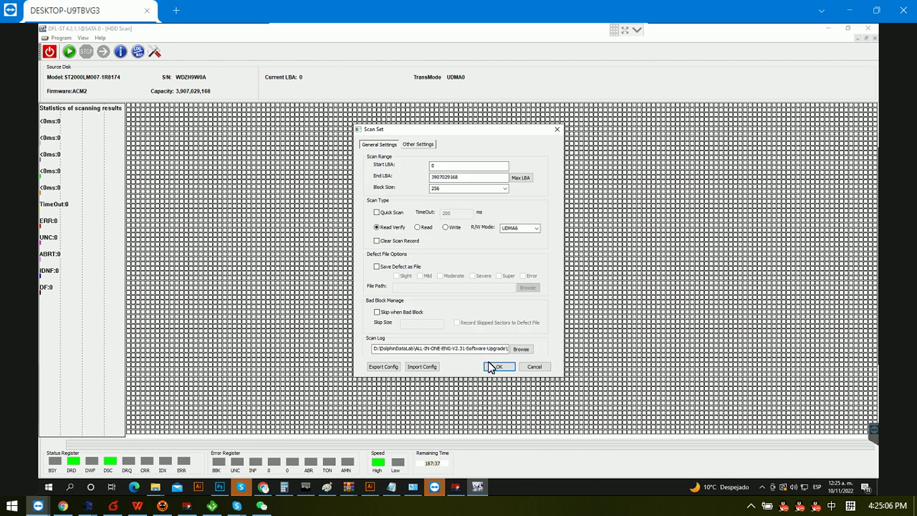
{"action": "left_click", "coordinate": [500, 367]}
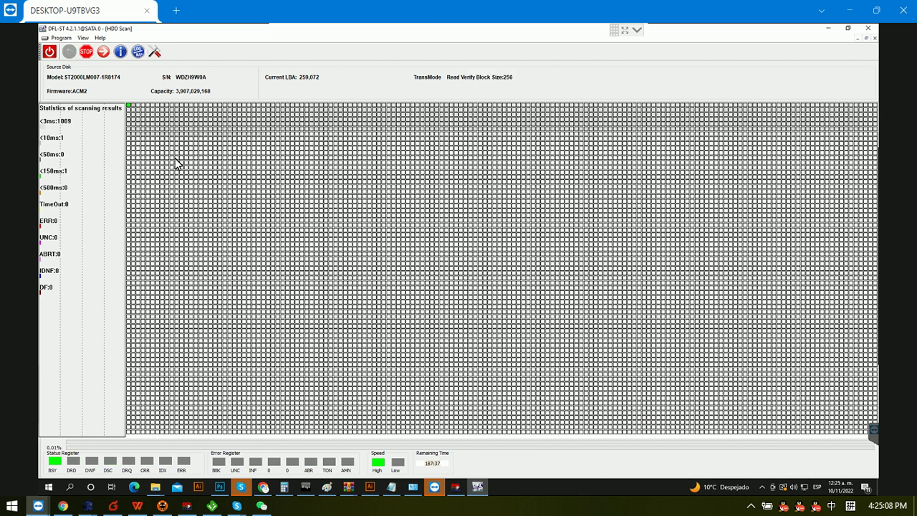
{"action": "left_click", "coordinate": [86, 52]}
{"action": "left_click", "coordinate": [154, 52]}
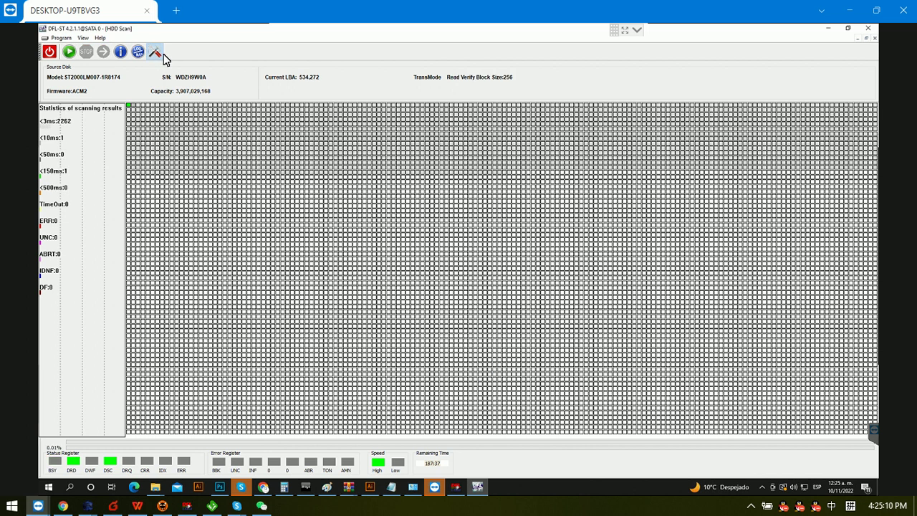
{"action": "left_click", "coordinate": [475, 168]}
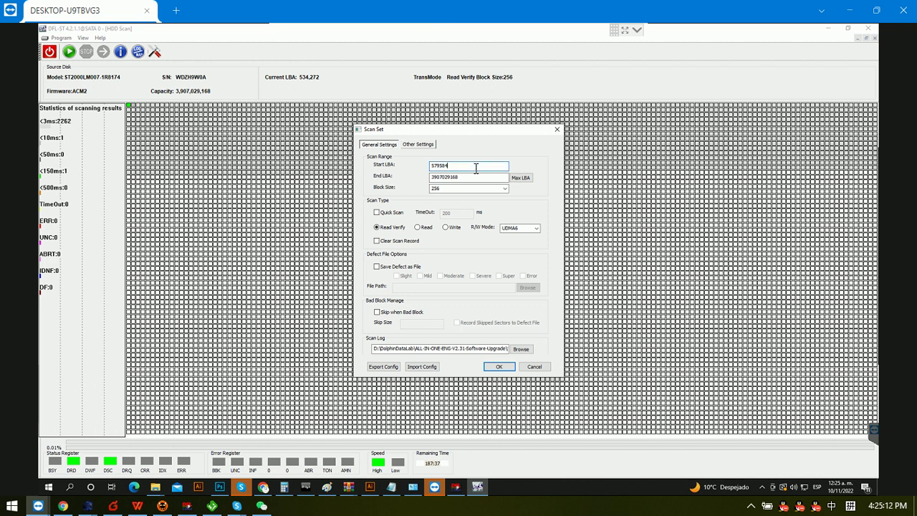
{"action": "left_click_drag", "start_coordinate": [381, 165], "coordinate": [382, 170]}
{"action": "type", "text": "00000000"}
{"action": "left_click", "coordinate": [391, 241]}
{"action": "left_click", "coordinate": [500, 367]}
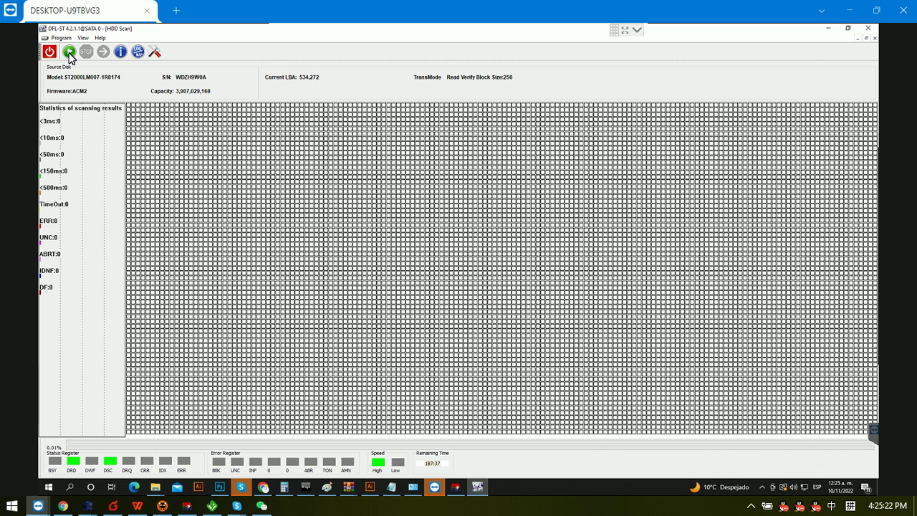
{"action": "left_click", "coordinate": [69, 53]}
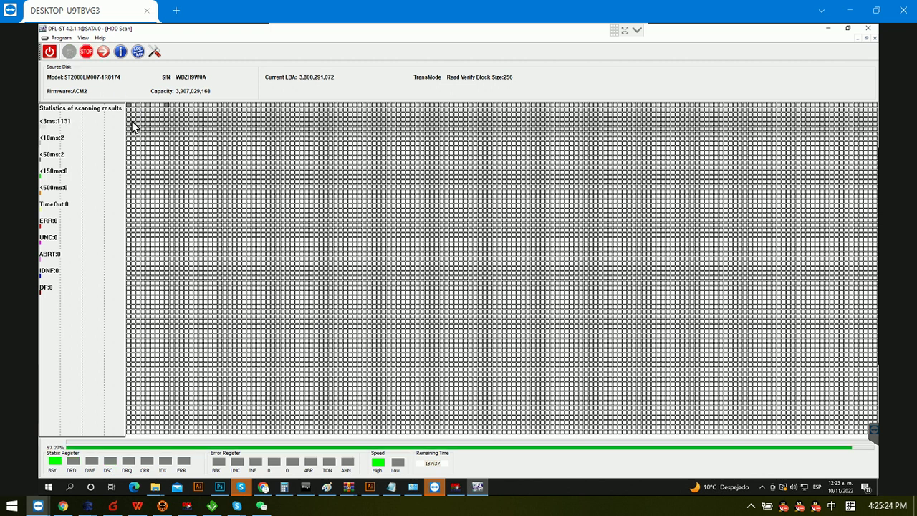
{"action": "left_click", "coordinate": [86, 54]}
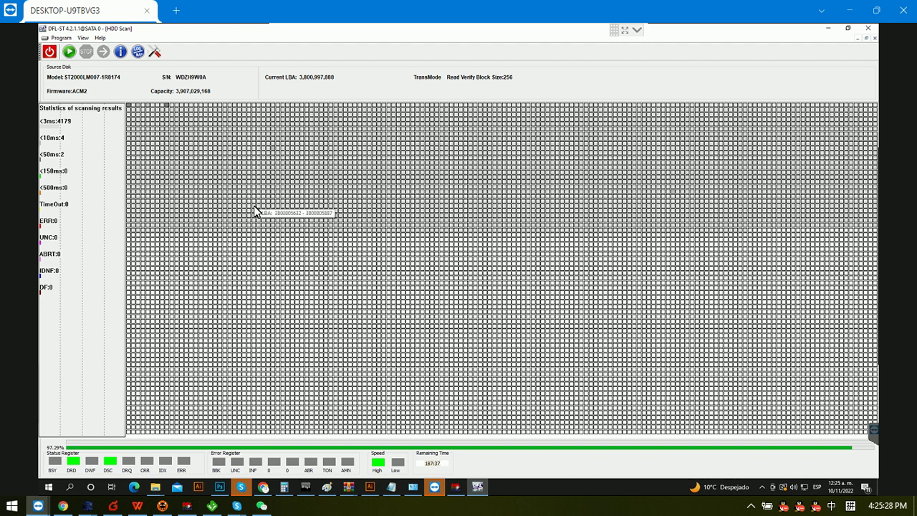
- Switch to DFL cPanel, enlarge its window, and launch the DDP module for the drive on SATA 0
{"action": "left_click", "coordinate": [456, 488]}
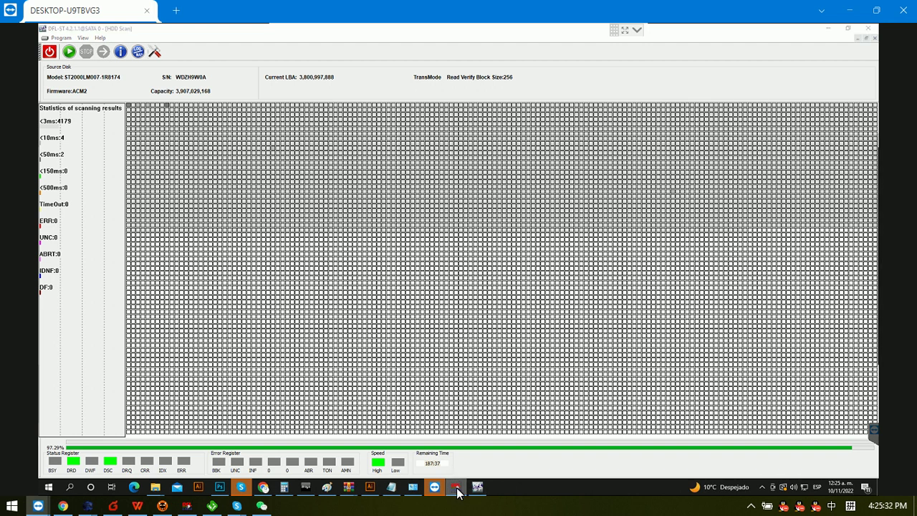
{"action": "left_click", "coordinate": [456, 488]}
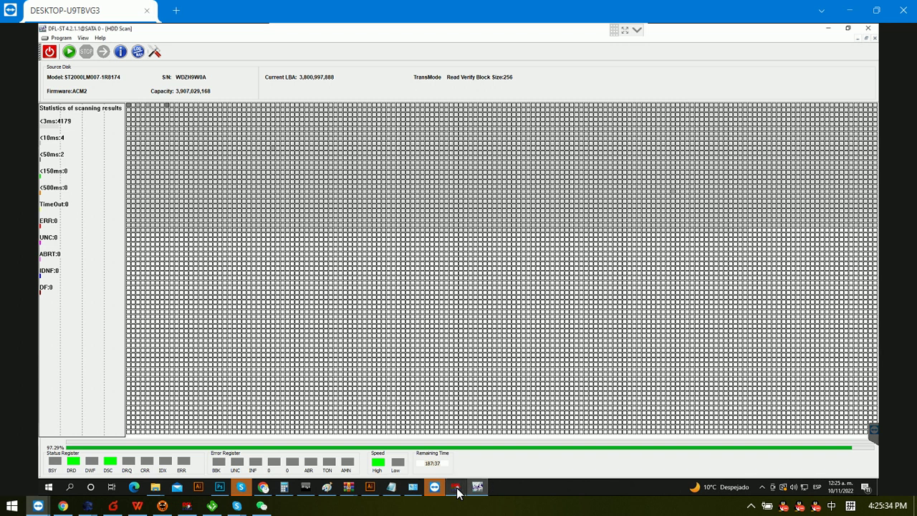
{"action": "left_click", "coordinate": [456, 487]}
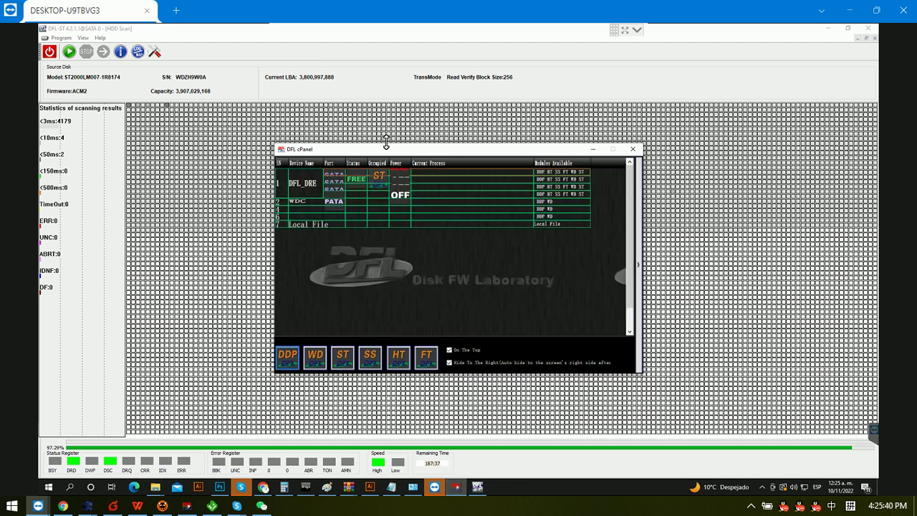
{"action": "left_click", "coordinate": [386, 143]}
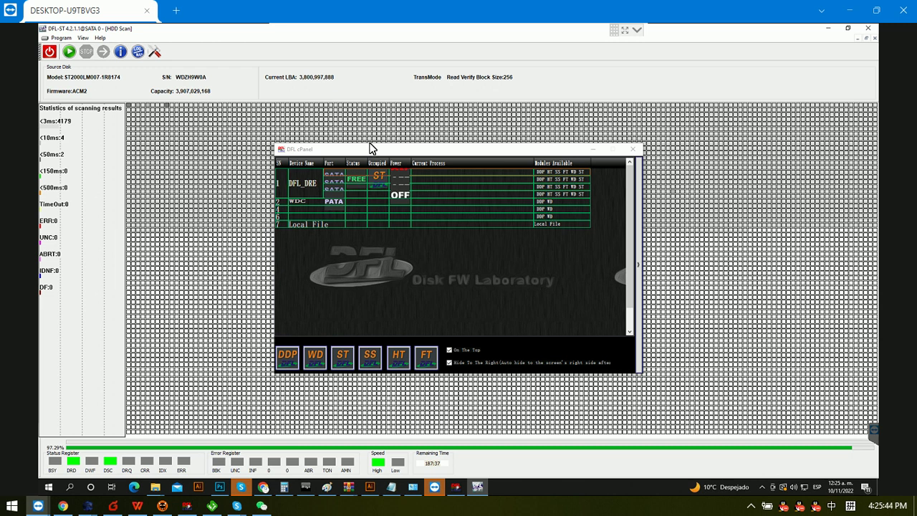
{"action": "left_click", "coordinate": [370, 148]}
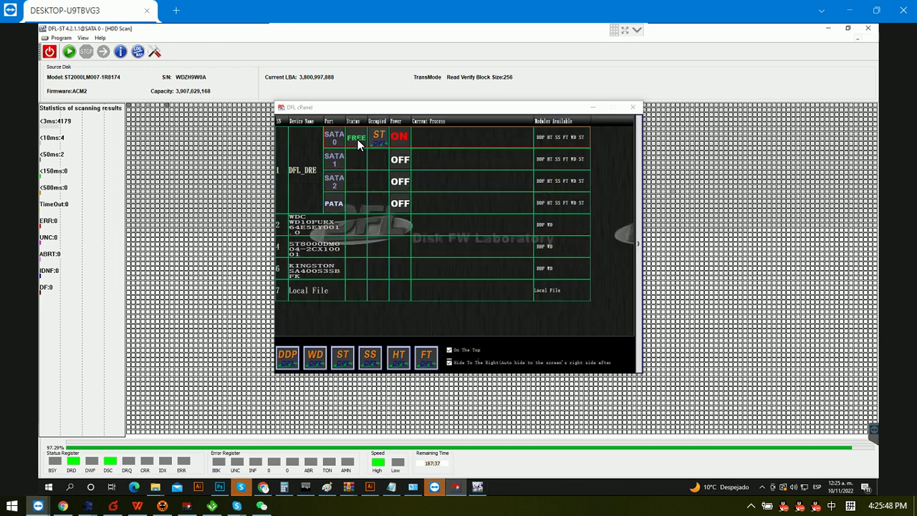
{"action": "left_click", "coordinate": [287, 358]}
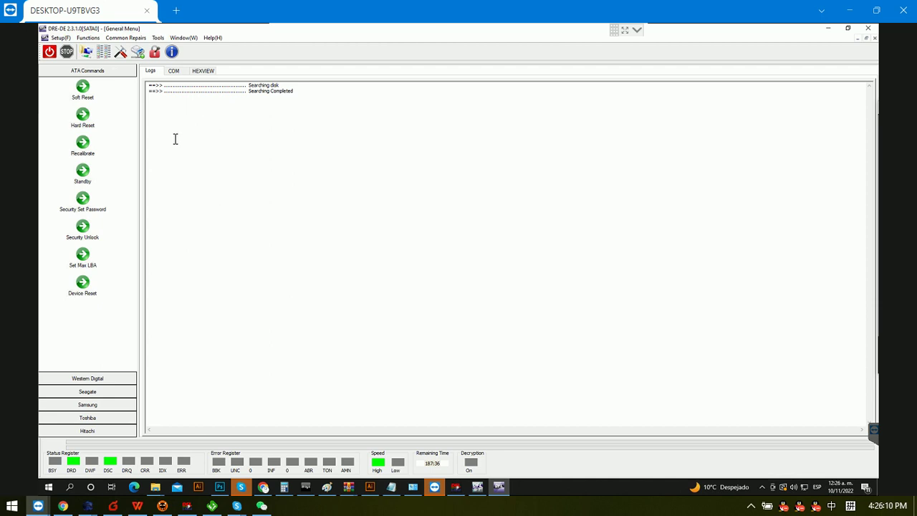
- Create a new File Extraction project for SATA 0 at the default task path, open the Acer2 partition's root, and widen the folder tree
{"action": "left_click", "coordinate": [87, 52]}
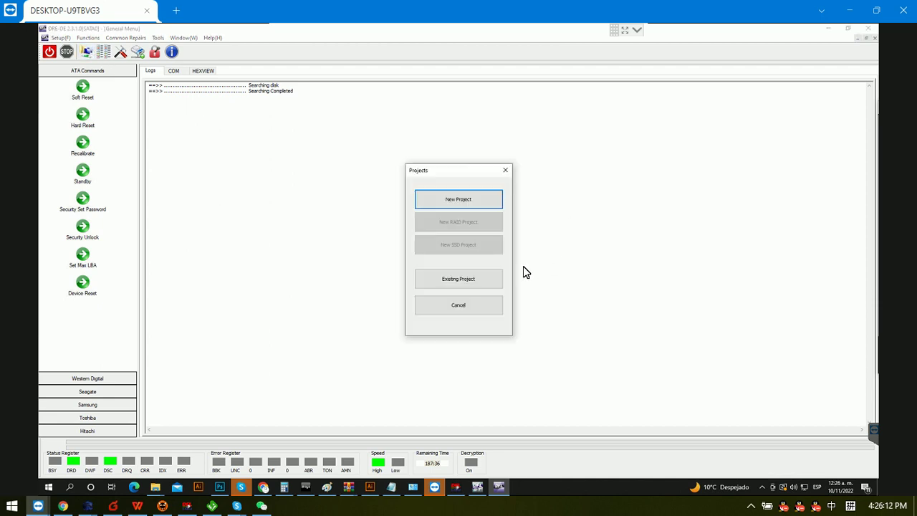
{"action": "left_click", "coordinate": [460, 199]}
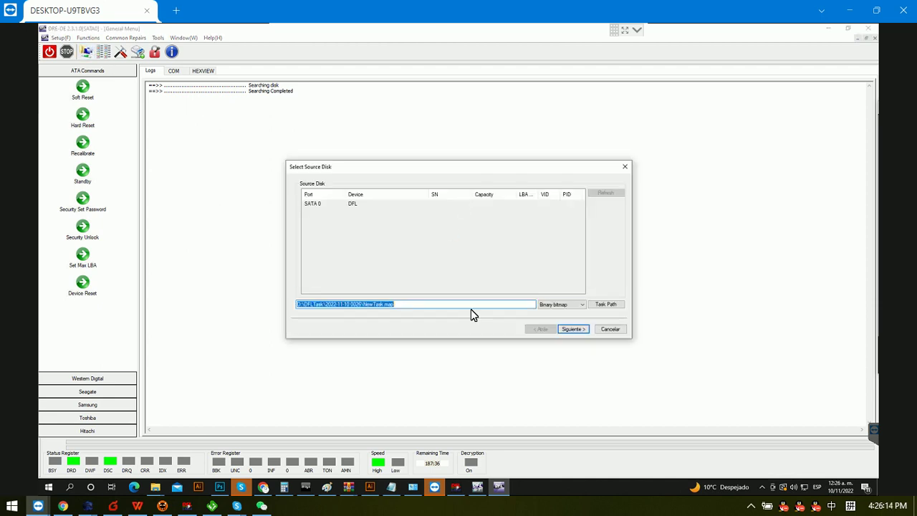
{"action": "left_click", "coordinate": [581, 333]}
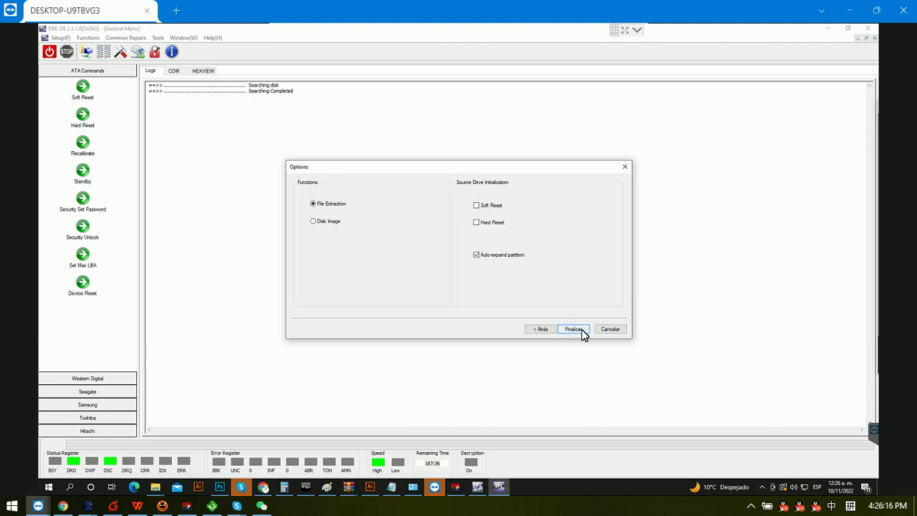
{"action": "left_click", "coordinate": [578, 333]}
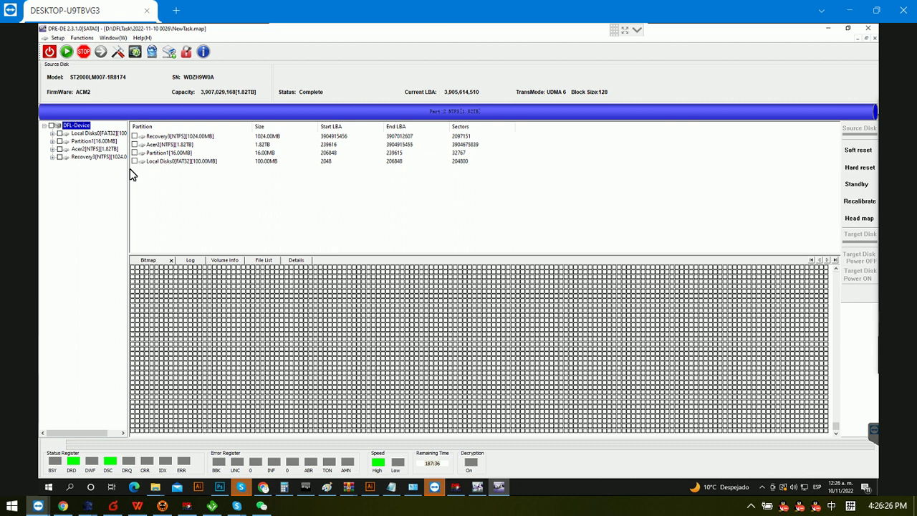
{"action": "left_click", "coordinate": [93, 149]}
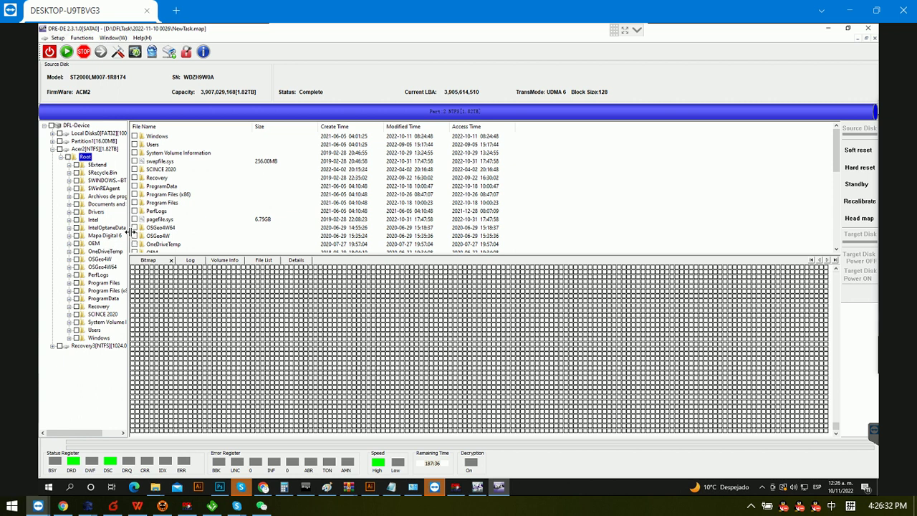
{"action": "left_click_drag", "start_coordinate": [129, 229], "coordinate": [167, 229]}
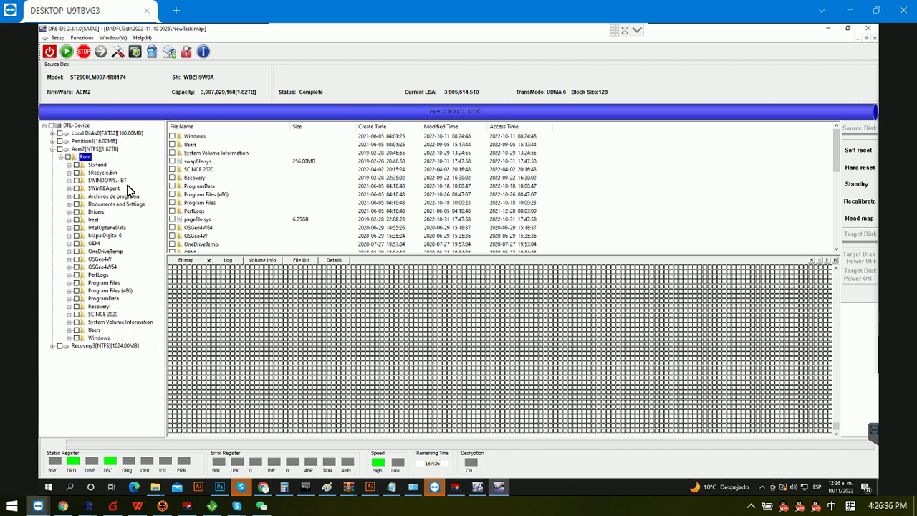